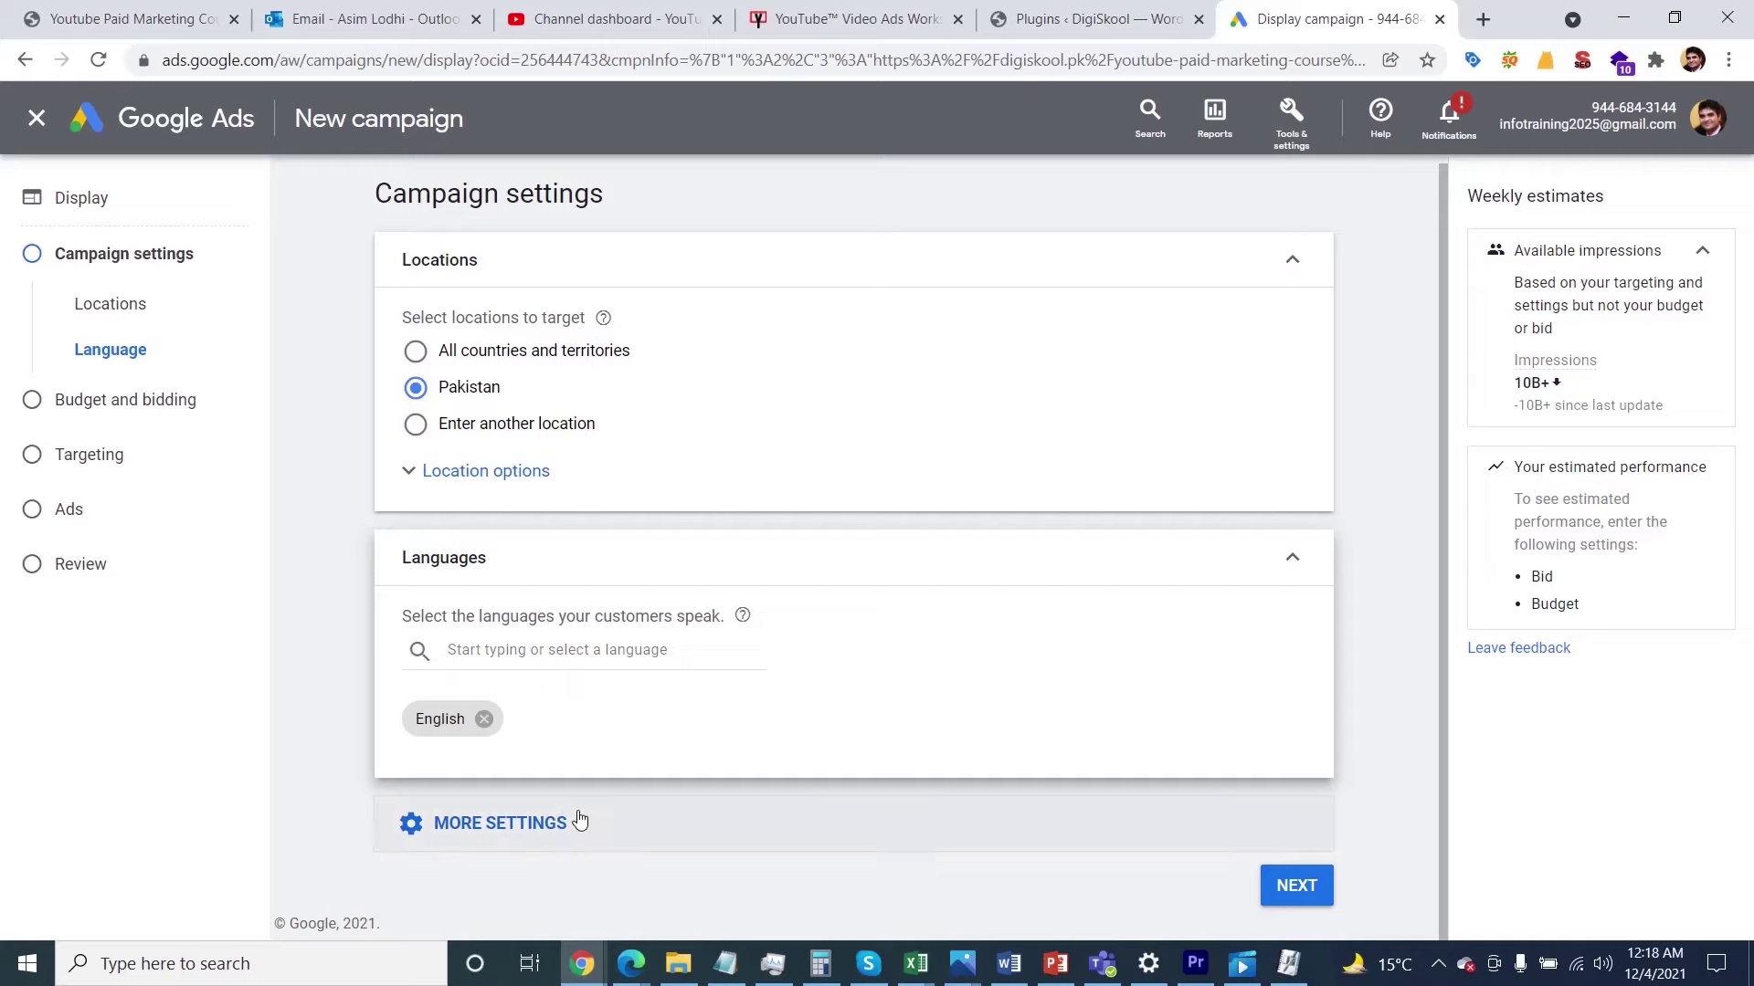
# Step: Expand More settings to list ad rotation, ad schedule, devices and start/end dates
pyautogui.click(508, 836)
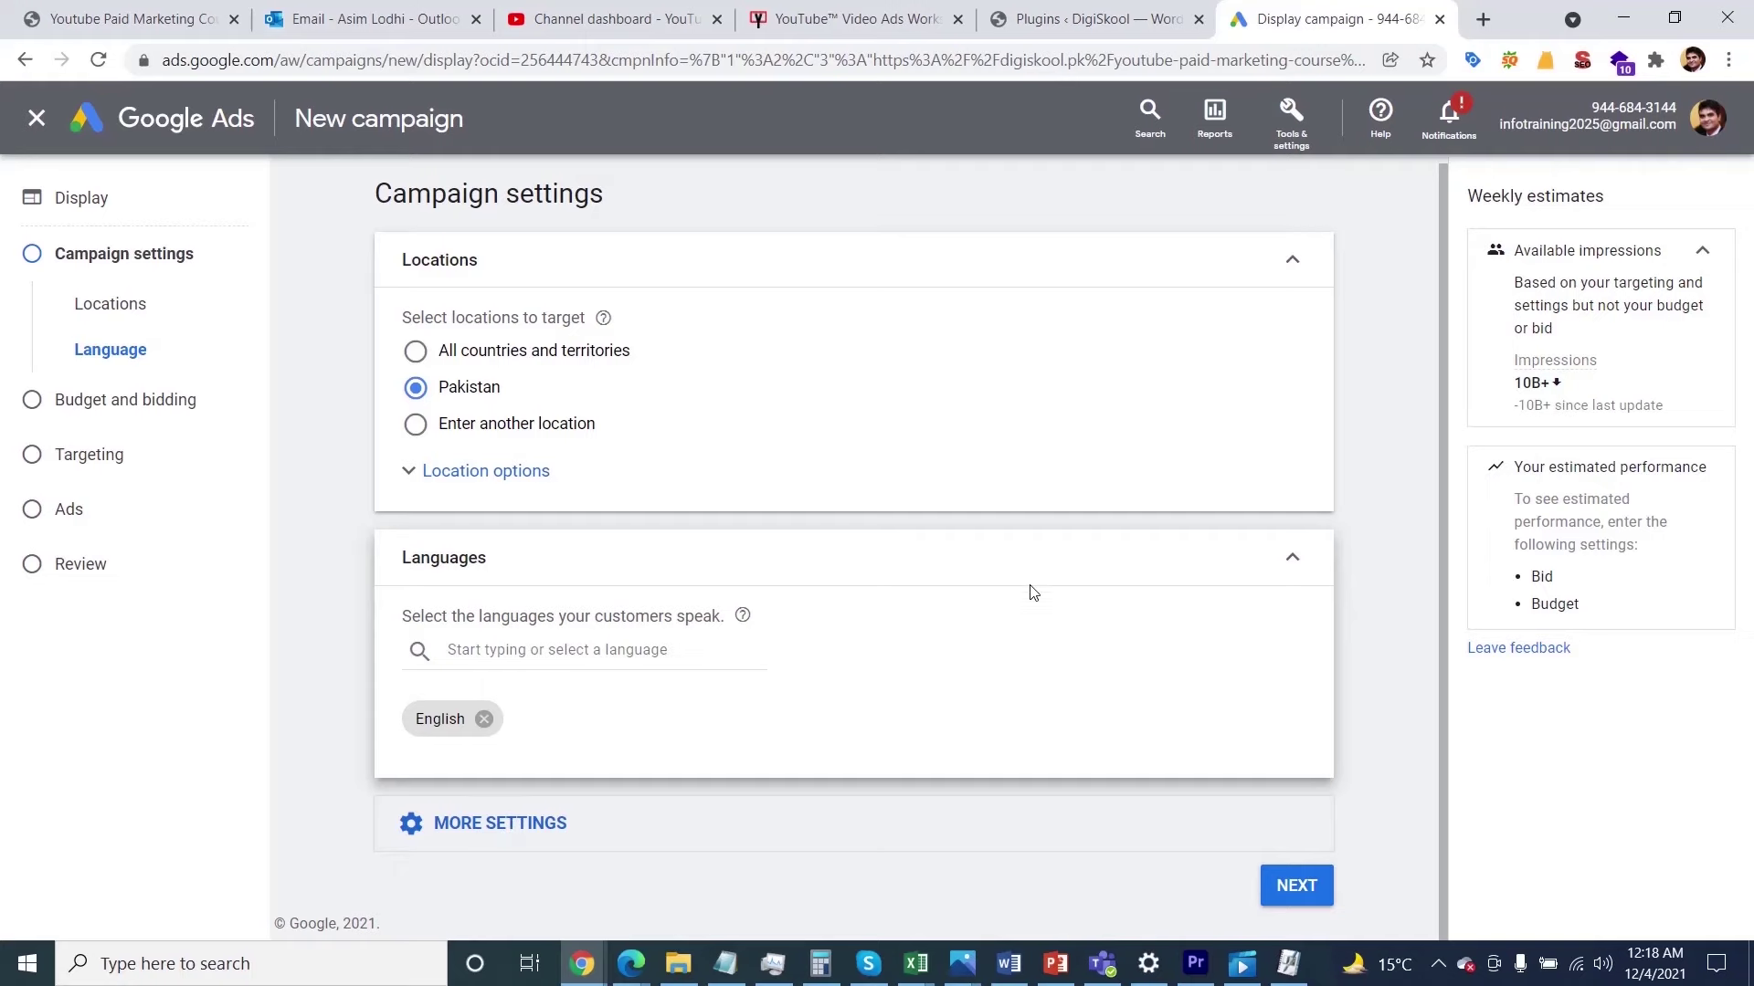
pyautogui.scroll(-4, 1283, 548)
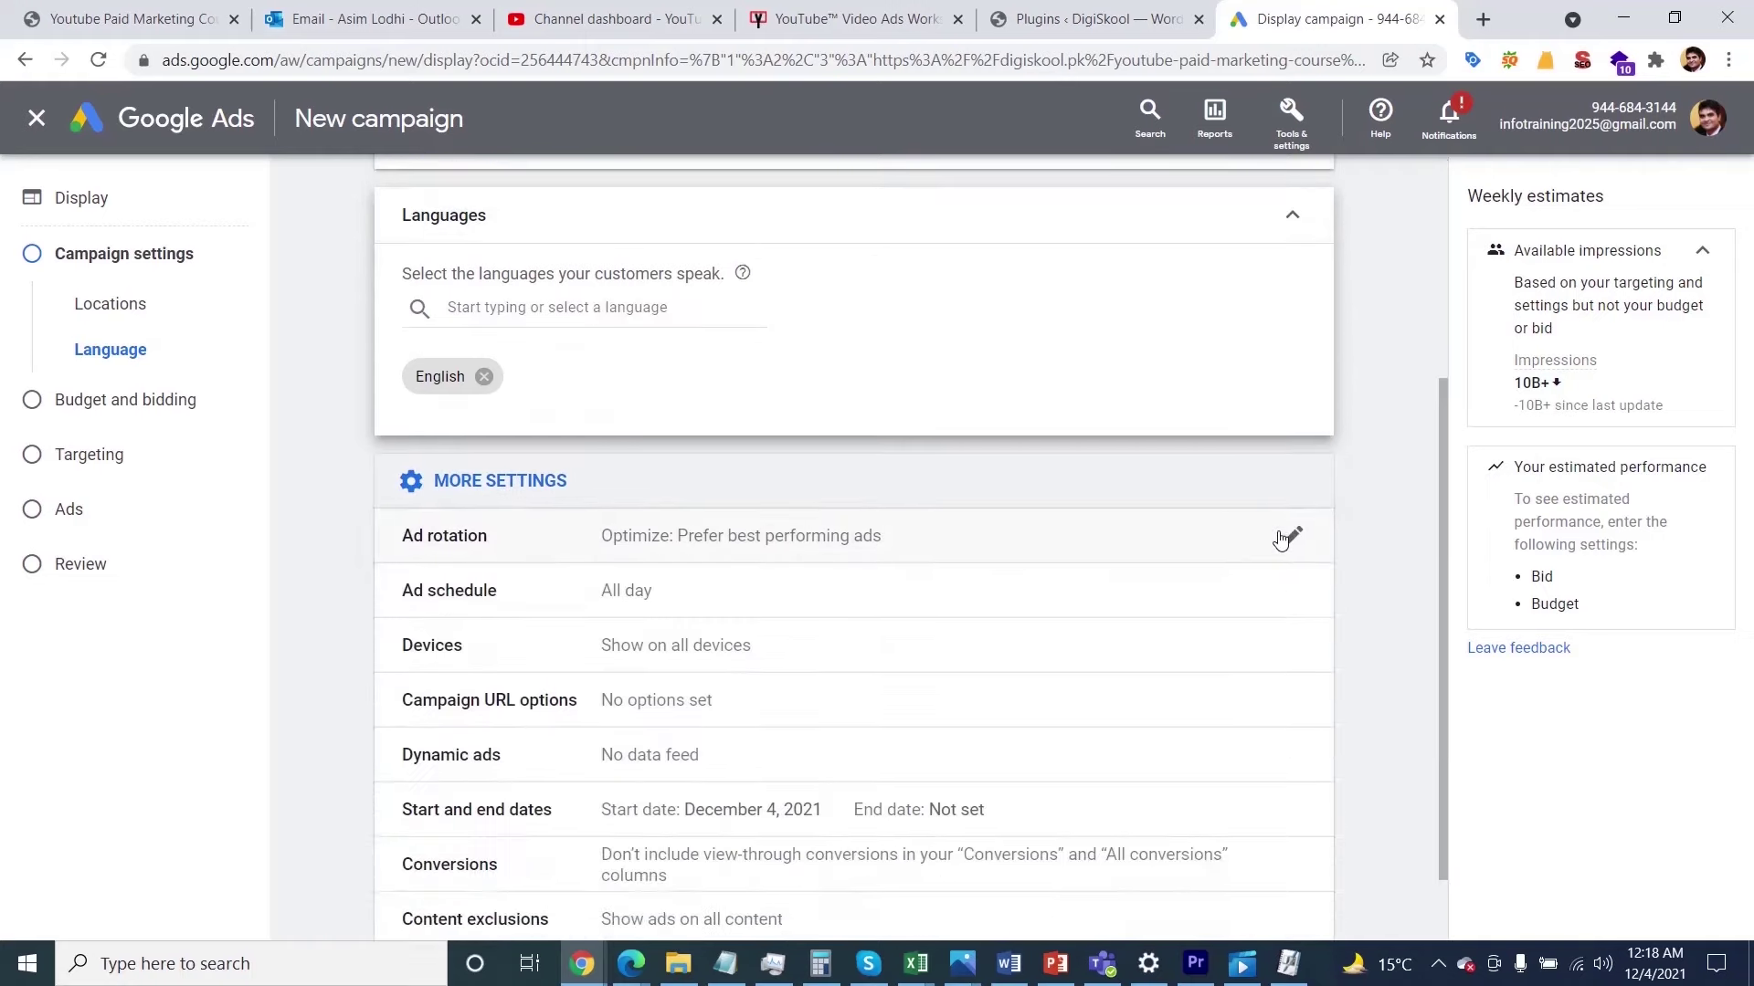
pyautogui.scroll(-1, 603, 612)
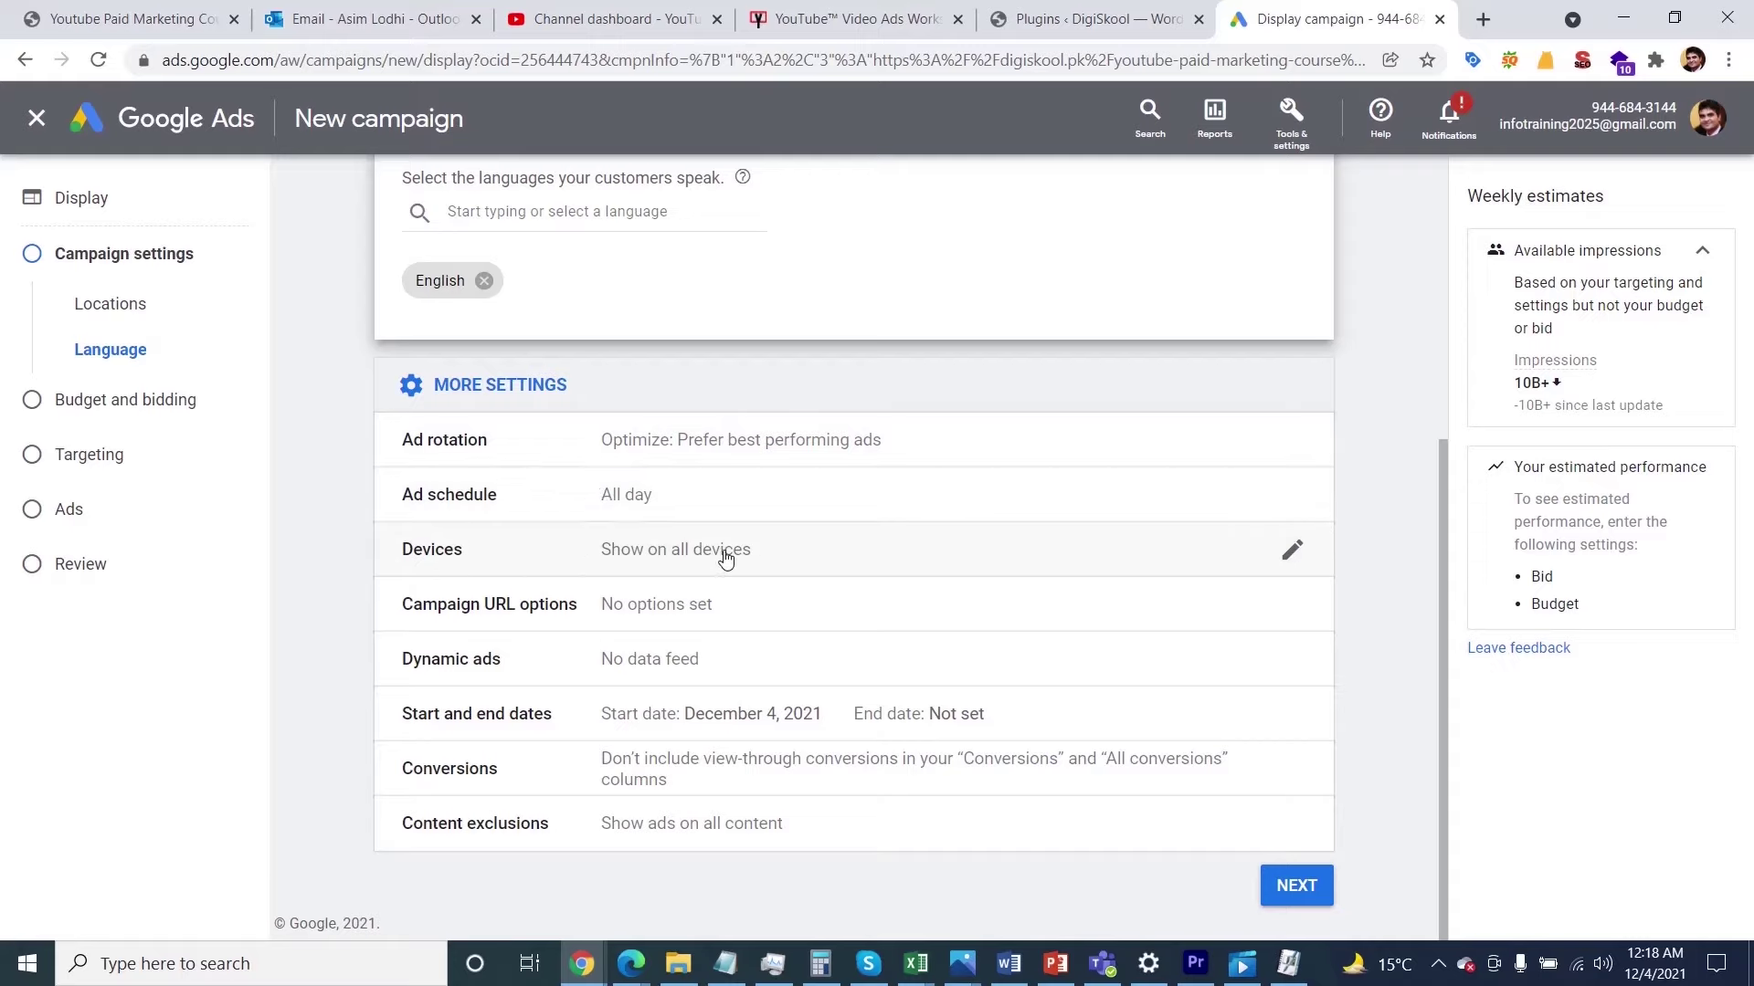
# Step: Set specific device targeting, excluding mobile phones and keeping computers and tablets
pyautogui.click(1291, 551)
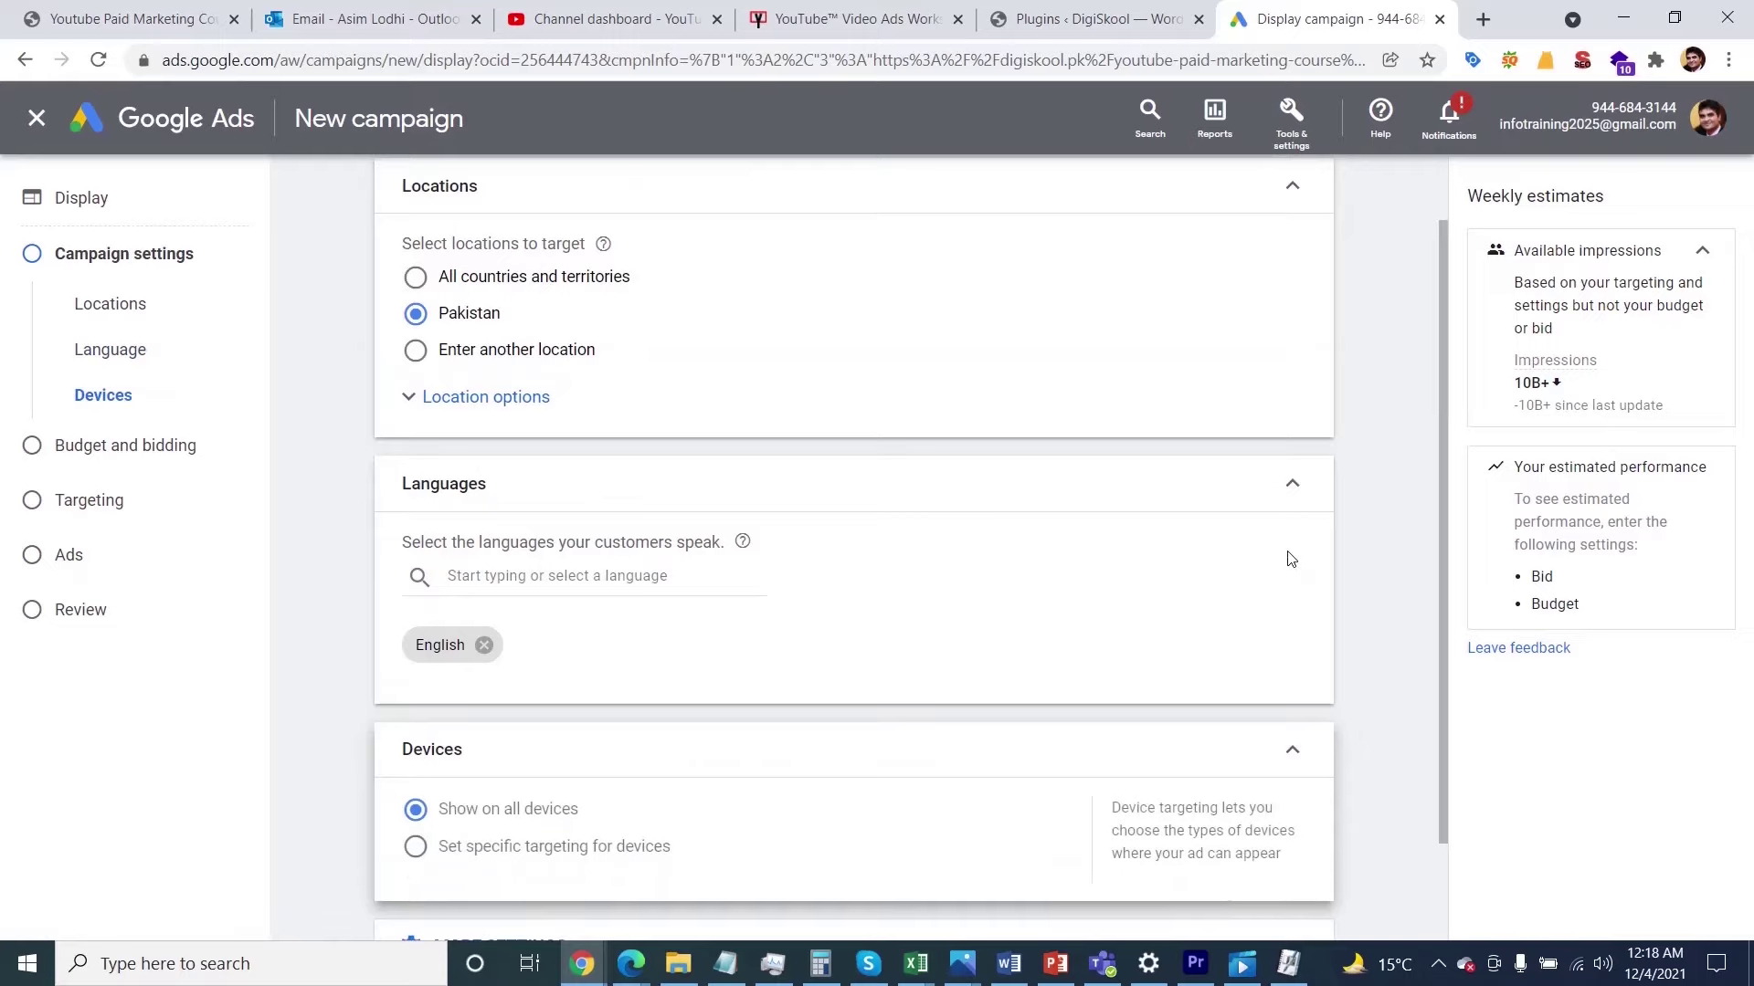
pyautogui.scroll(-2, 1087, 543)
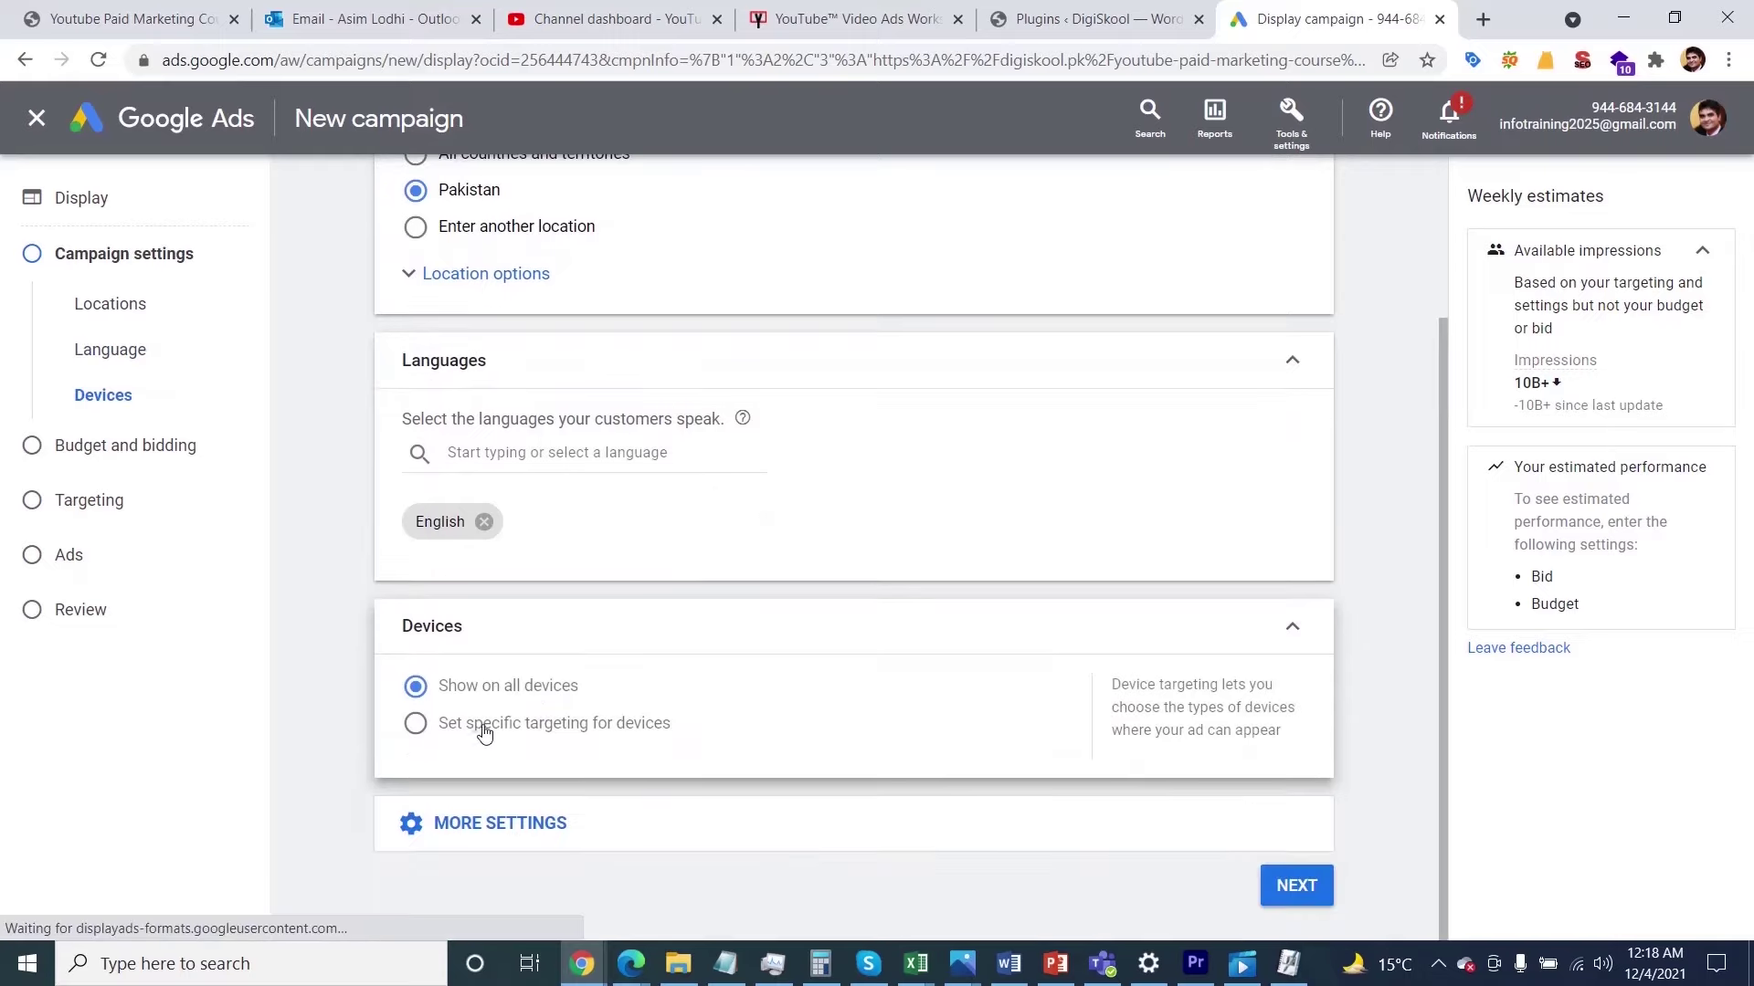
pyautogui.click(415, 723)
pyautogui.scroll(-1, 950, 705)
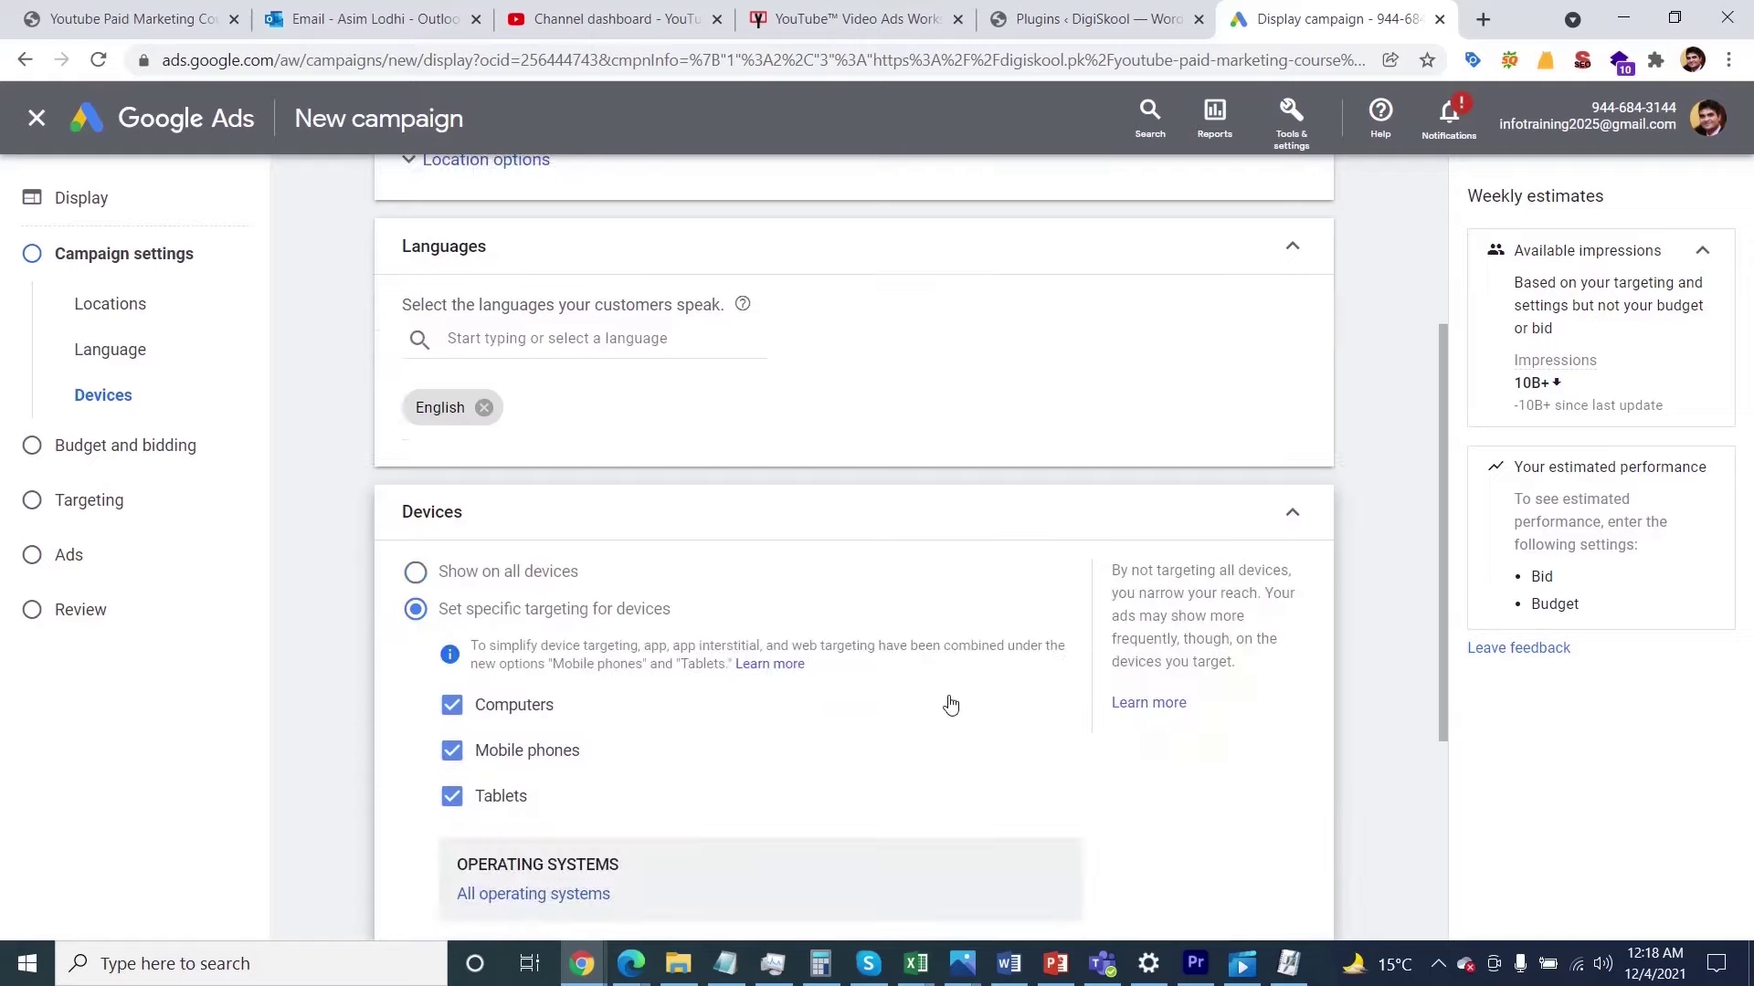
pyautogui.scroll(-4, 950, 705)
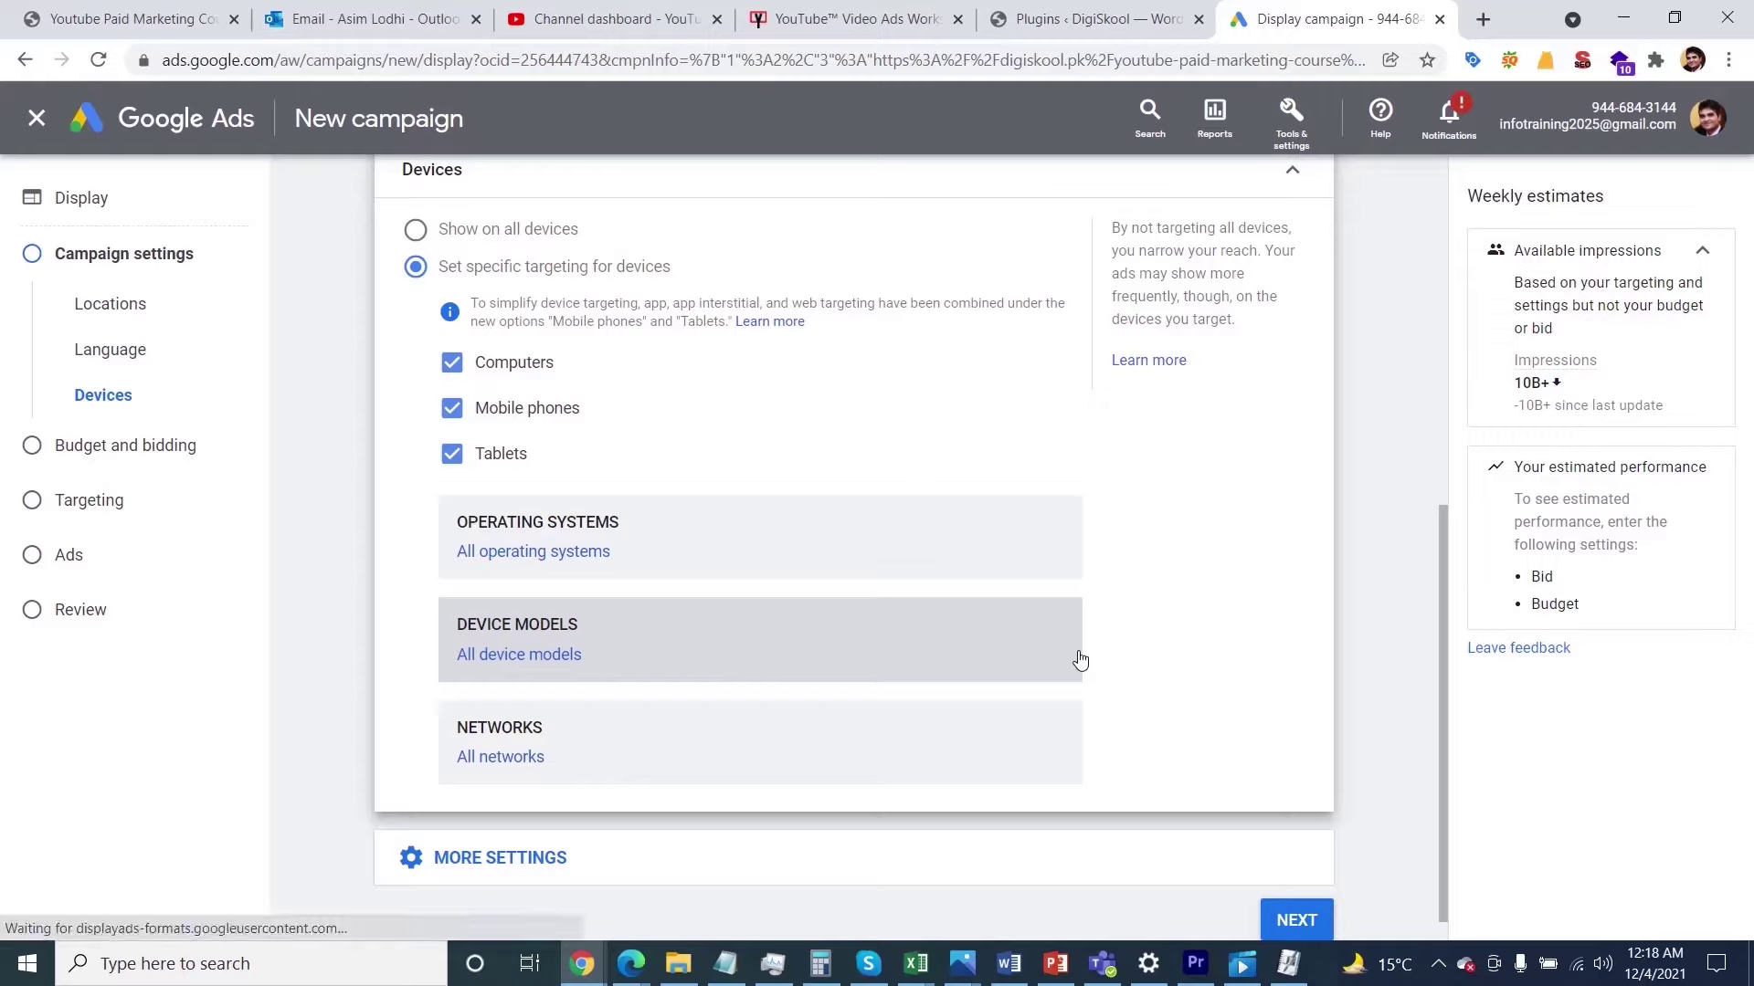
pyautogui.click(452, 408)
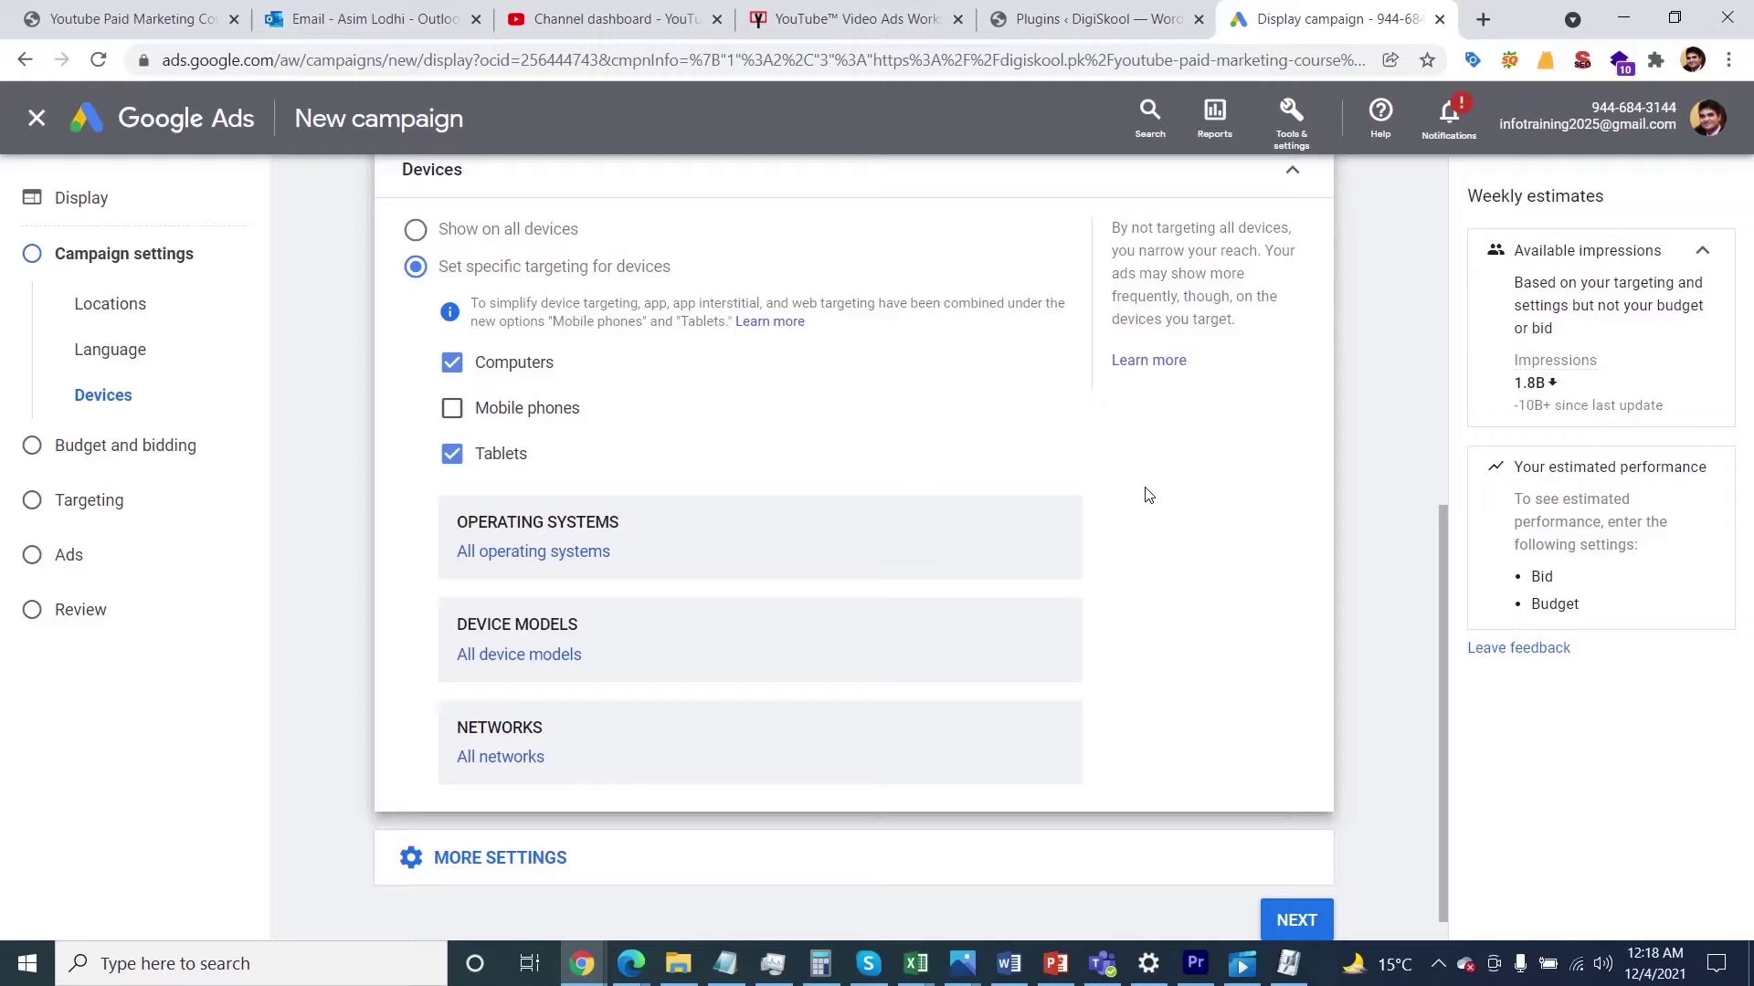
pyautogui.click(491, 866)
pyautogui.scroll(-3, 1135, 564)
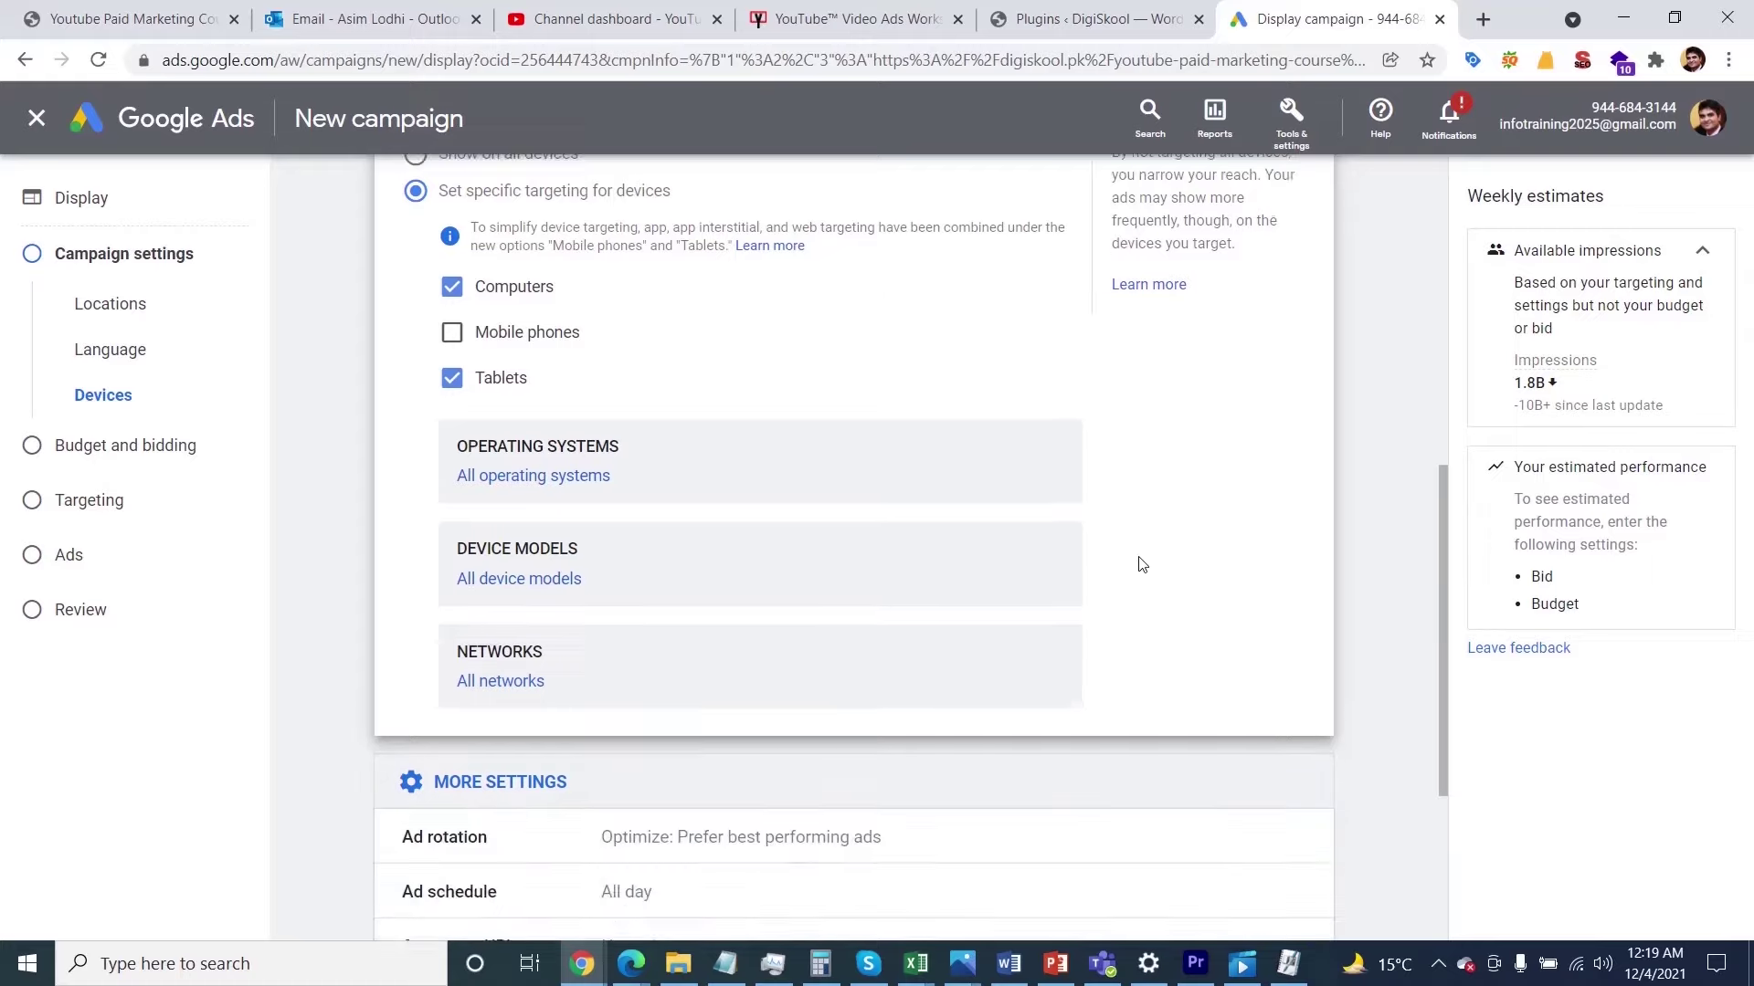
pyautogui.scroll(-1, 1140, 565)
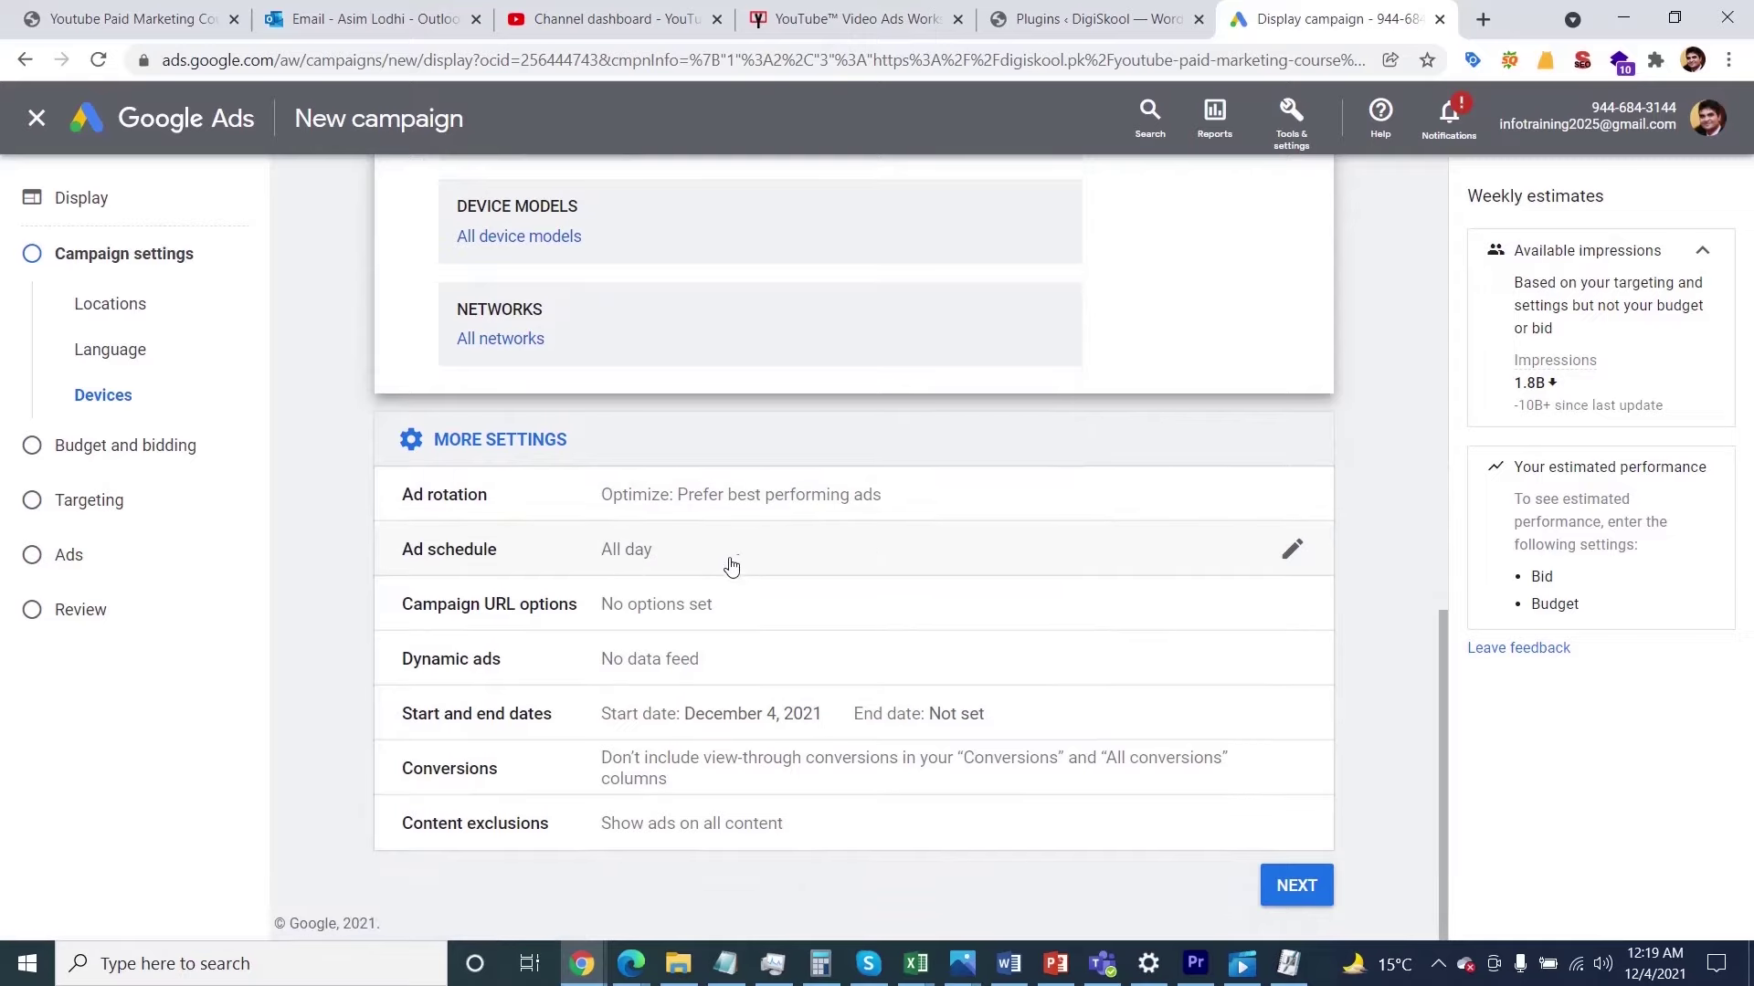
pyautogui.click(1292, 552)
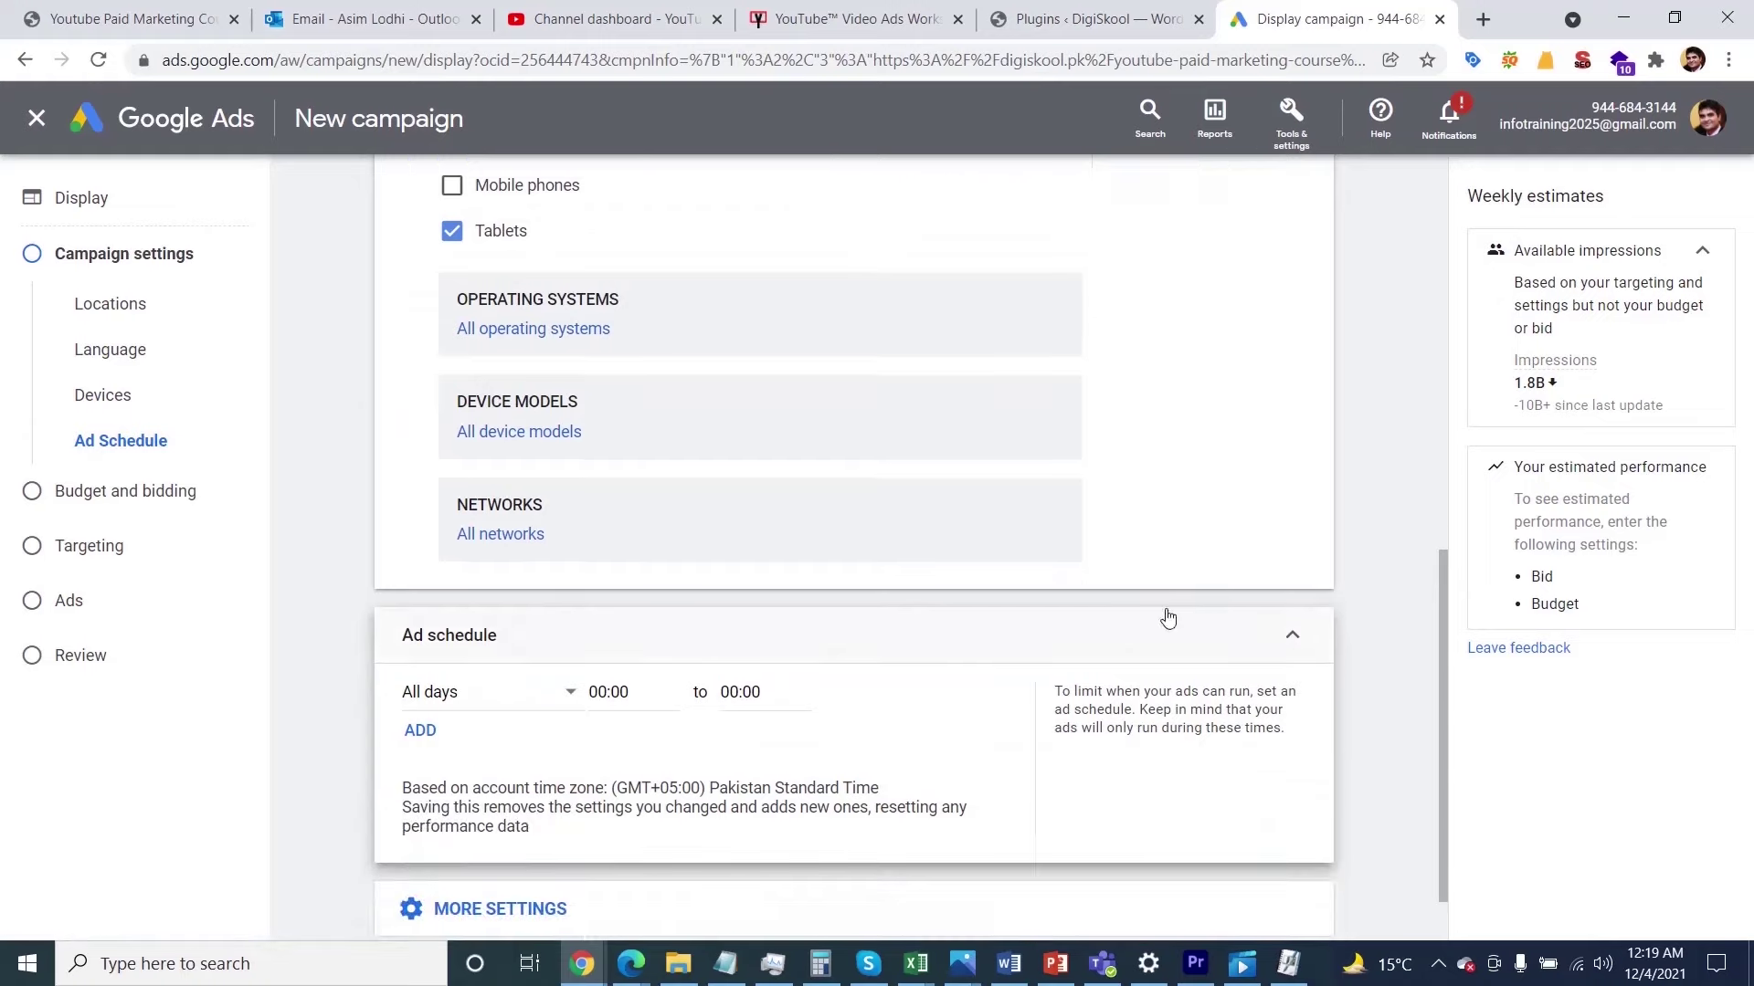
pyautogui.click(621, 692)
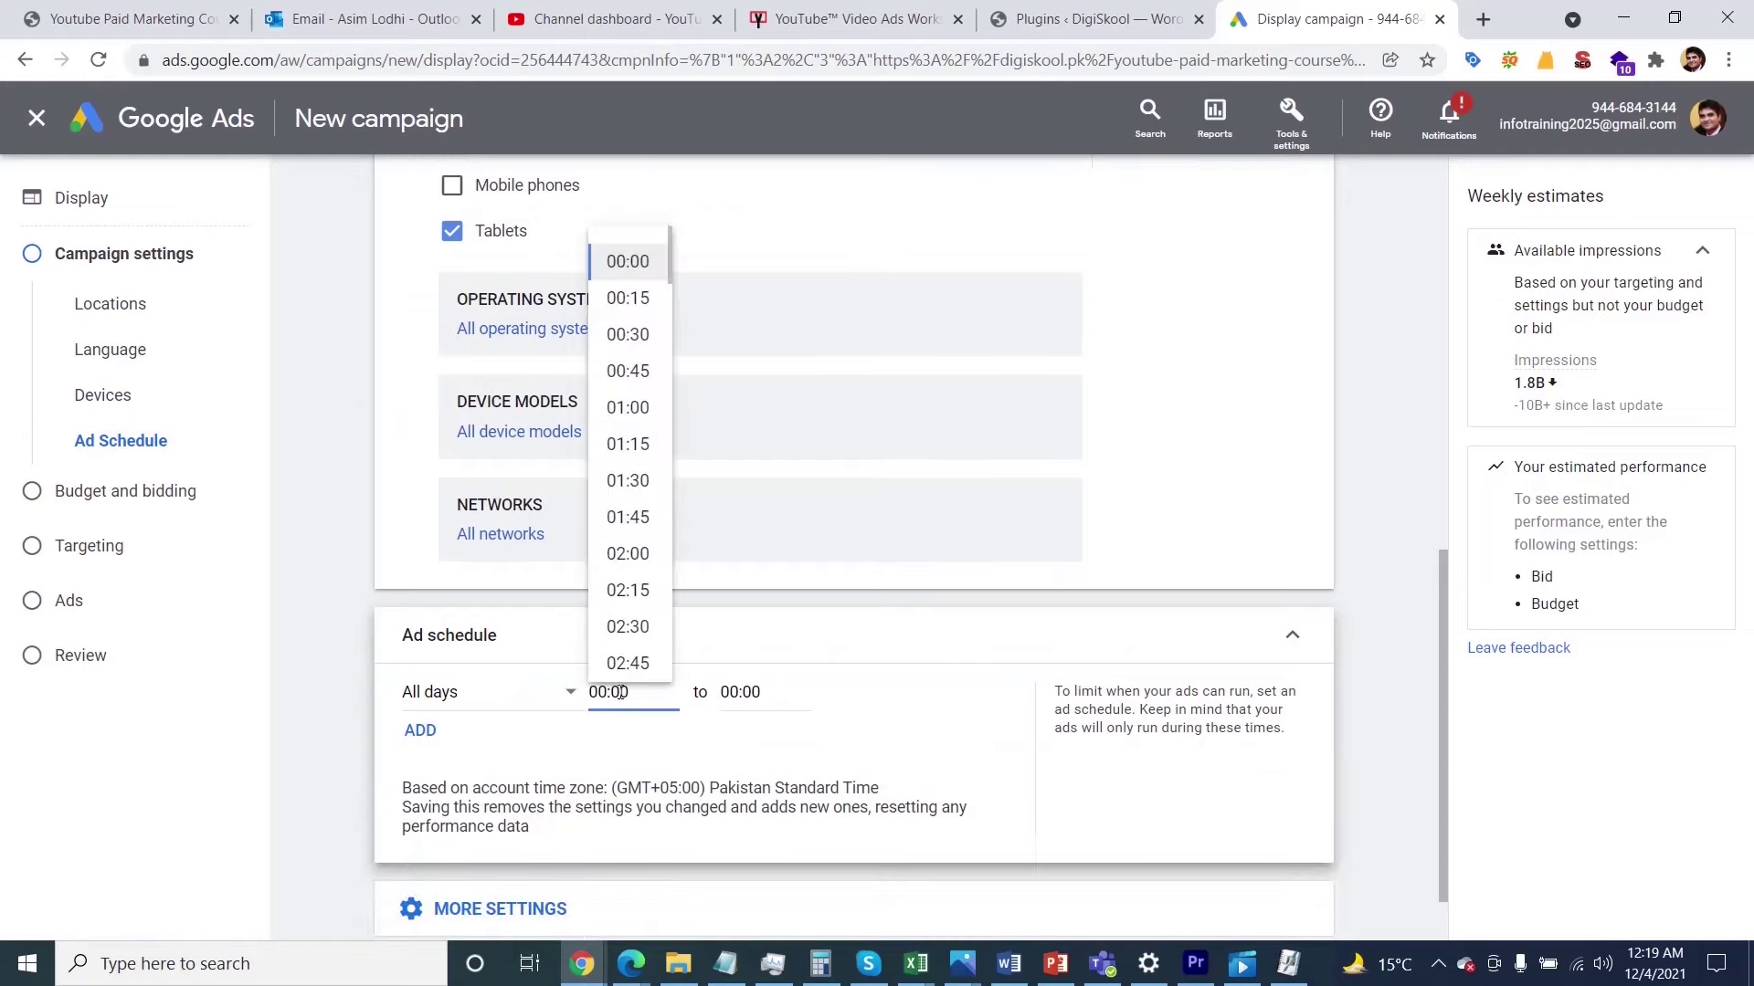
pyautogui.click(738, 692)
pyautogui.click(723, 734)
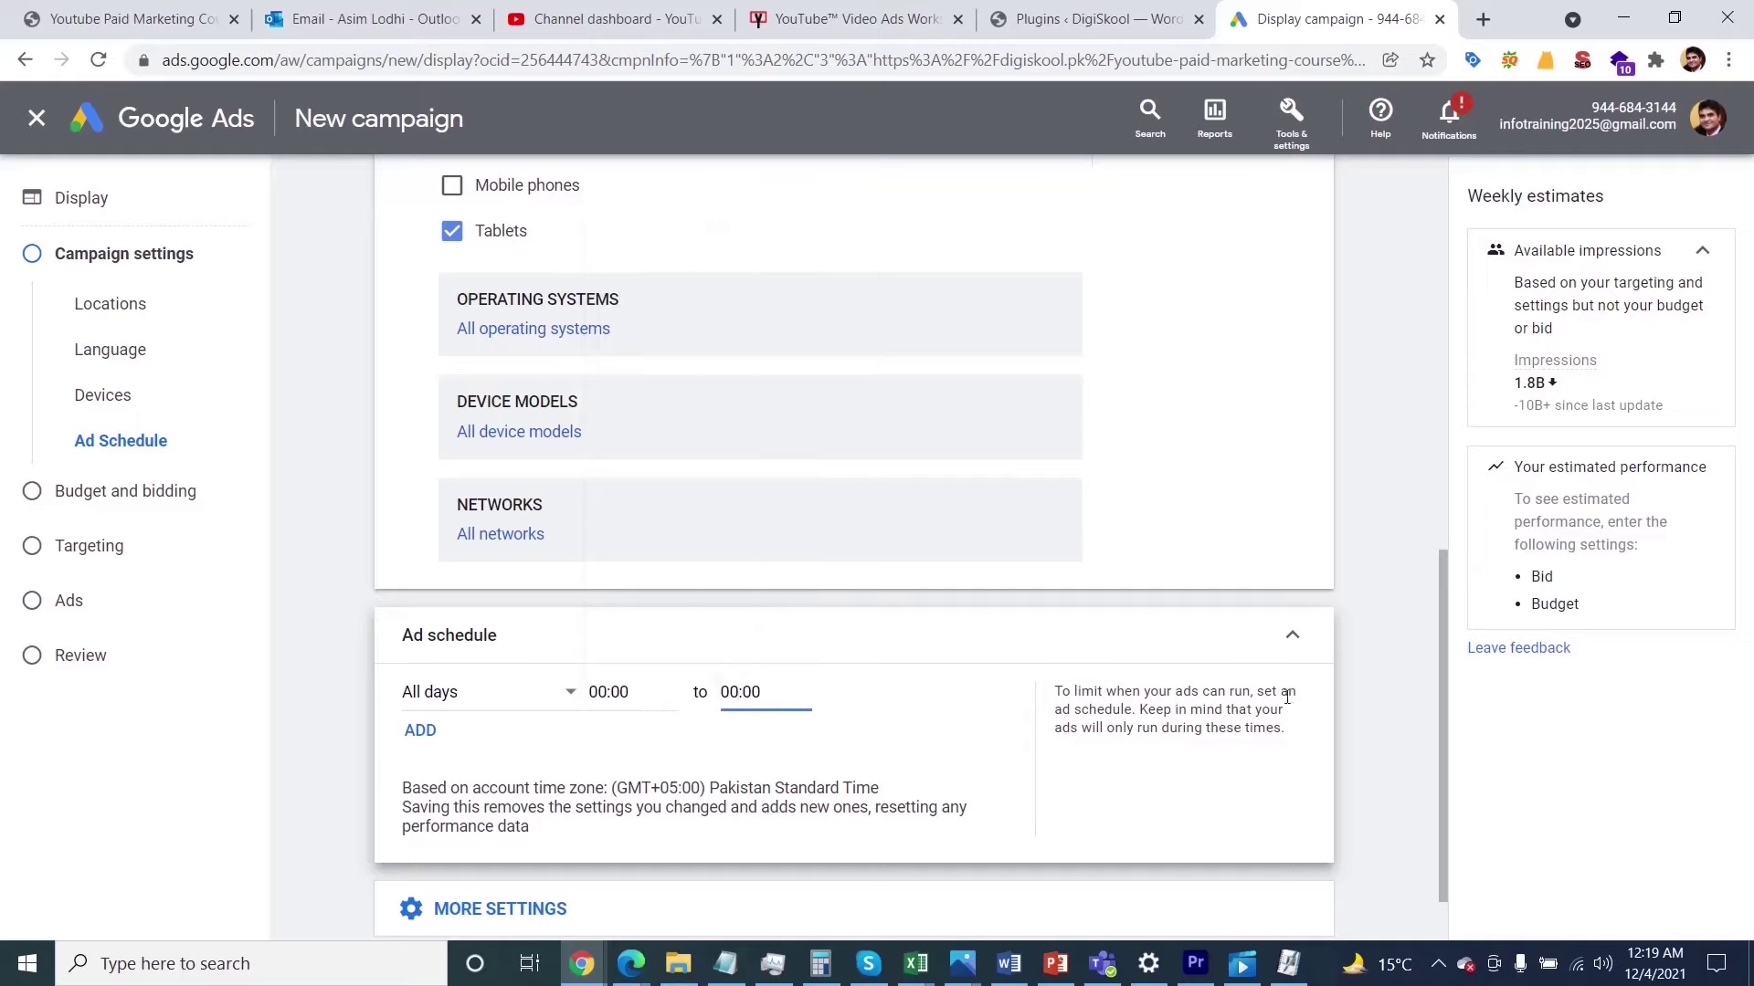
pyautogui.click(1297, 634)
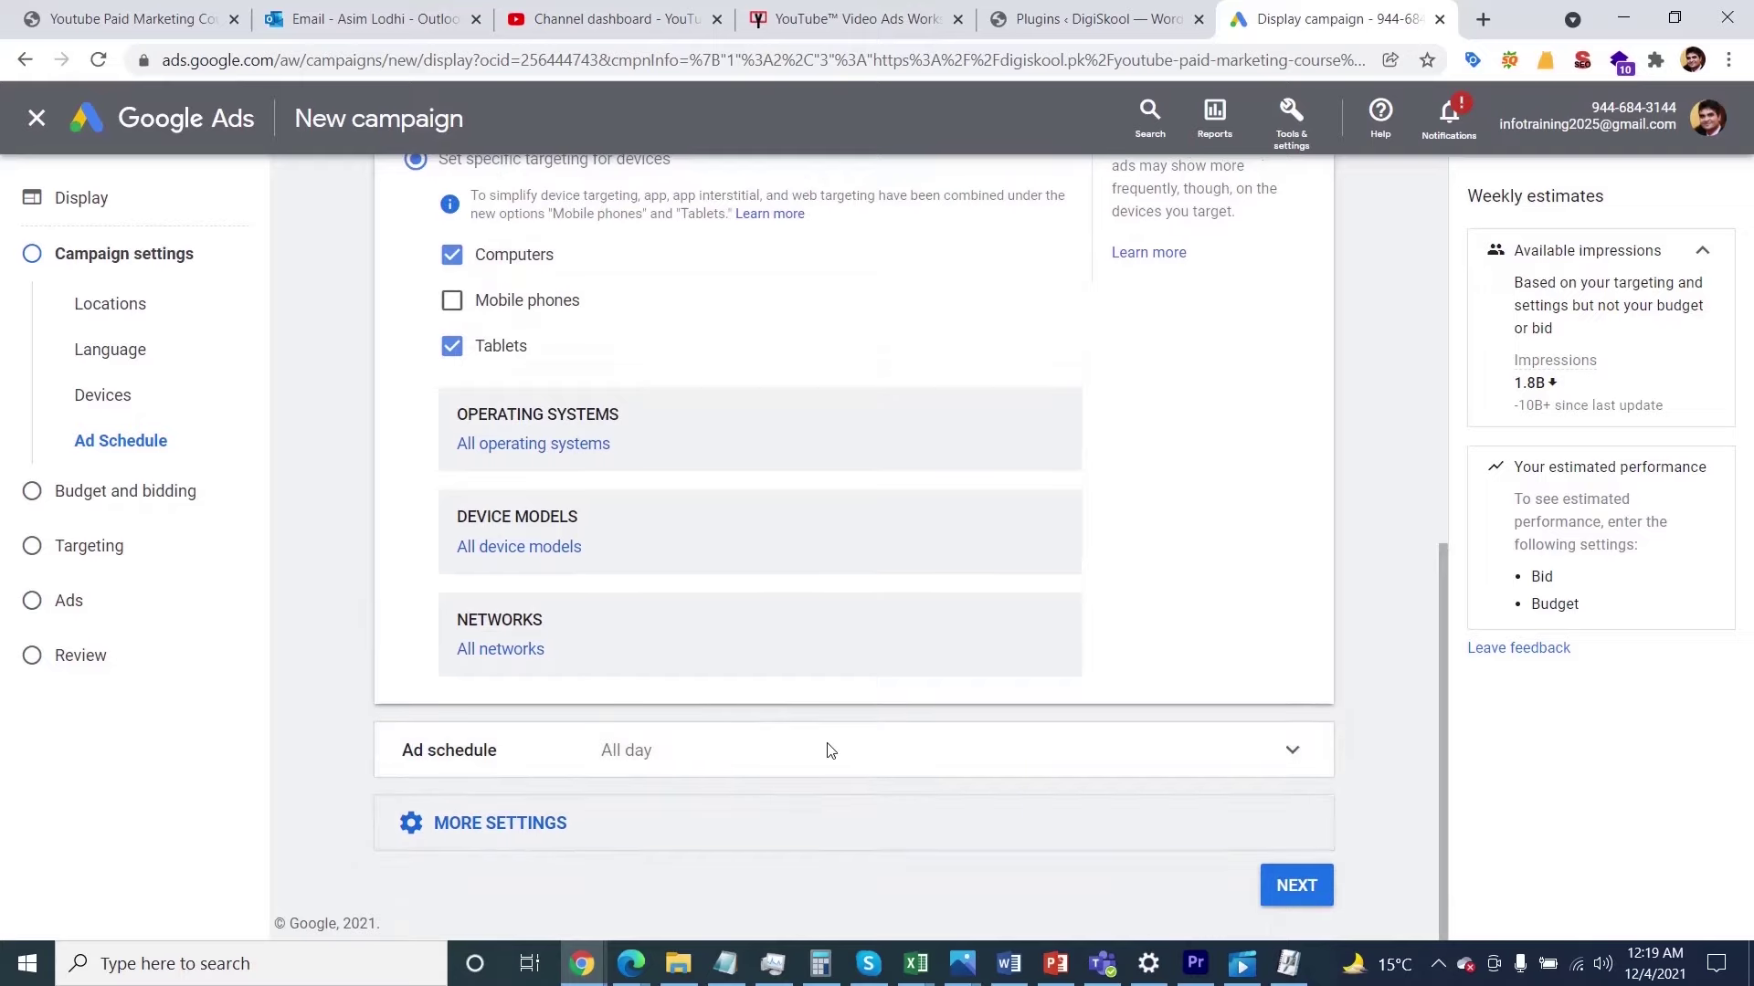
# Step: Give the campaign an end date of Dec 5, 2021
pyautogui.click(514, 821)
pyautogui.scroll(-3, 867, 717)
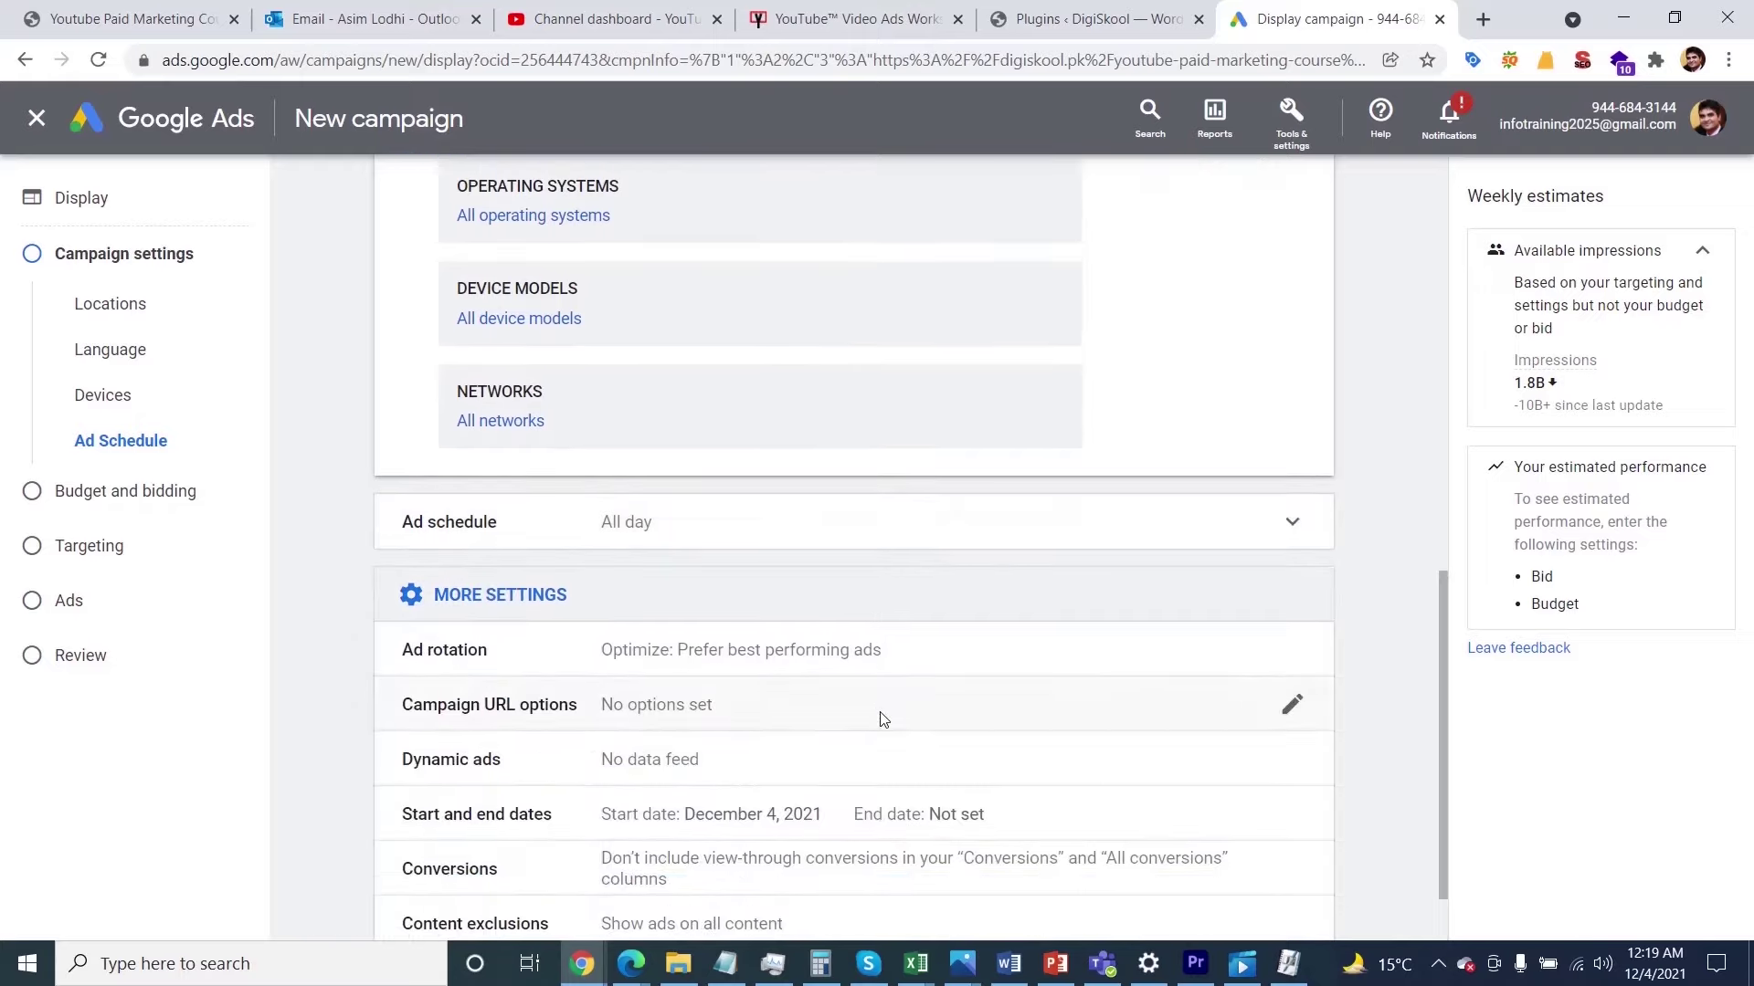
pyautogui.scroll(-1, 882, 718)
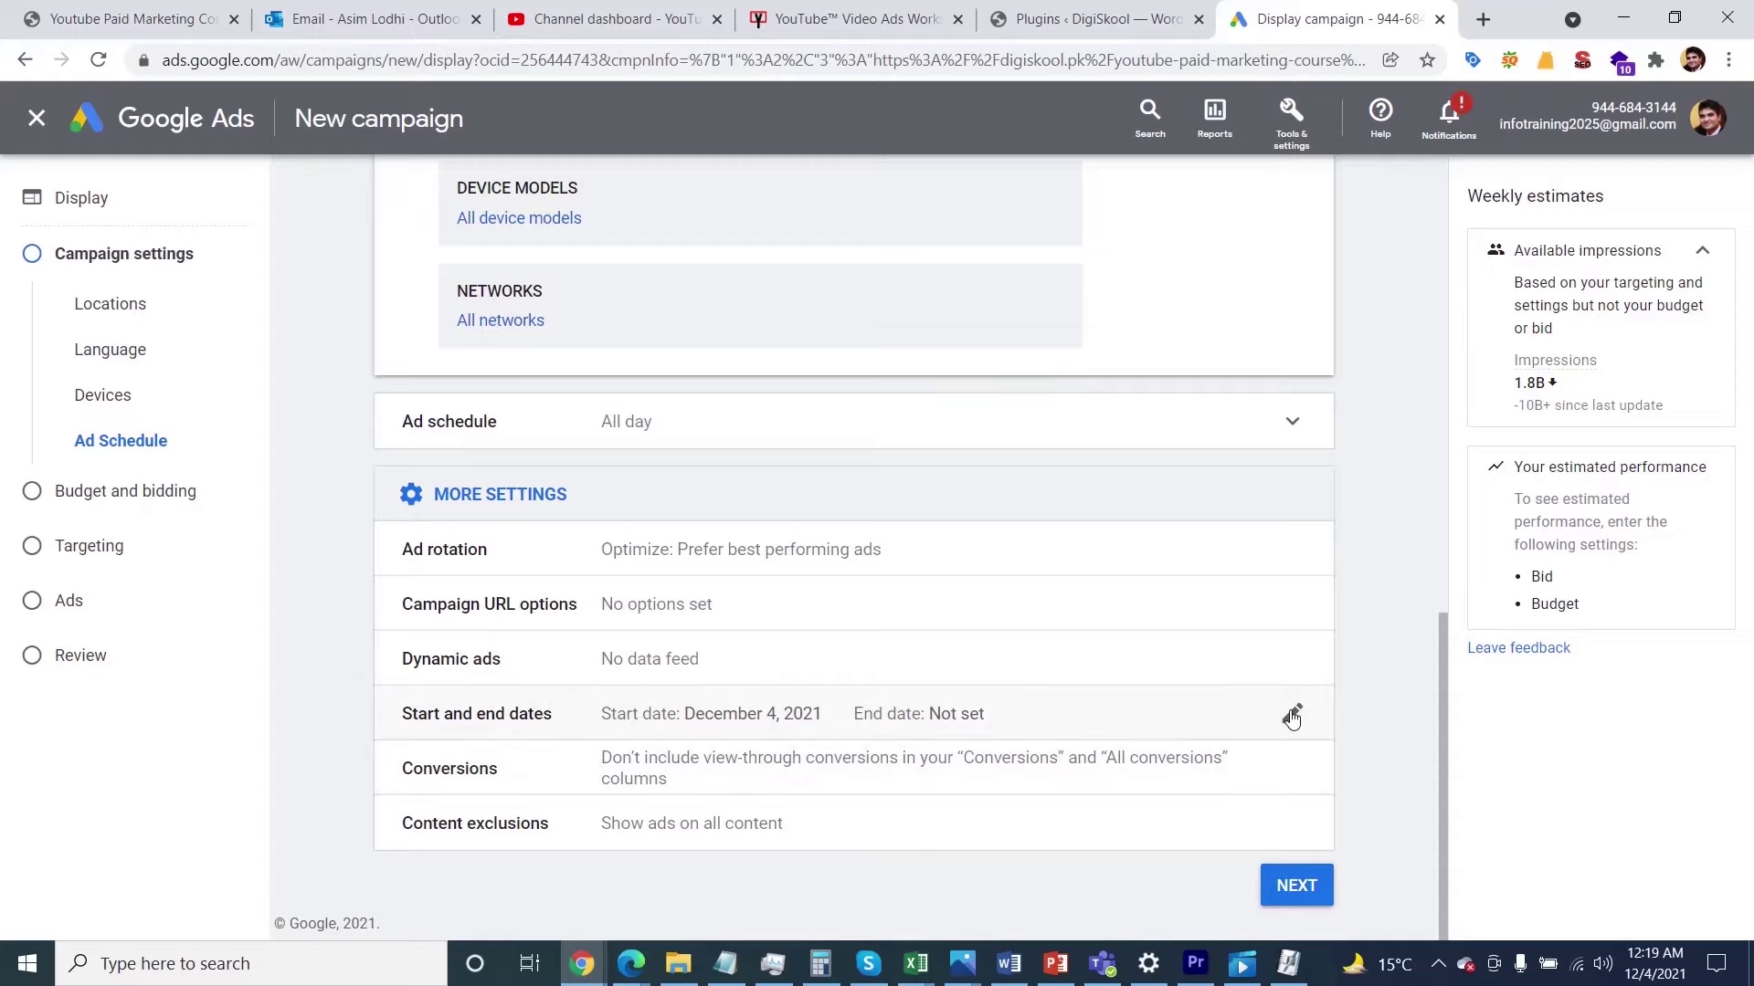
pyautogui.click(1292, 718)
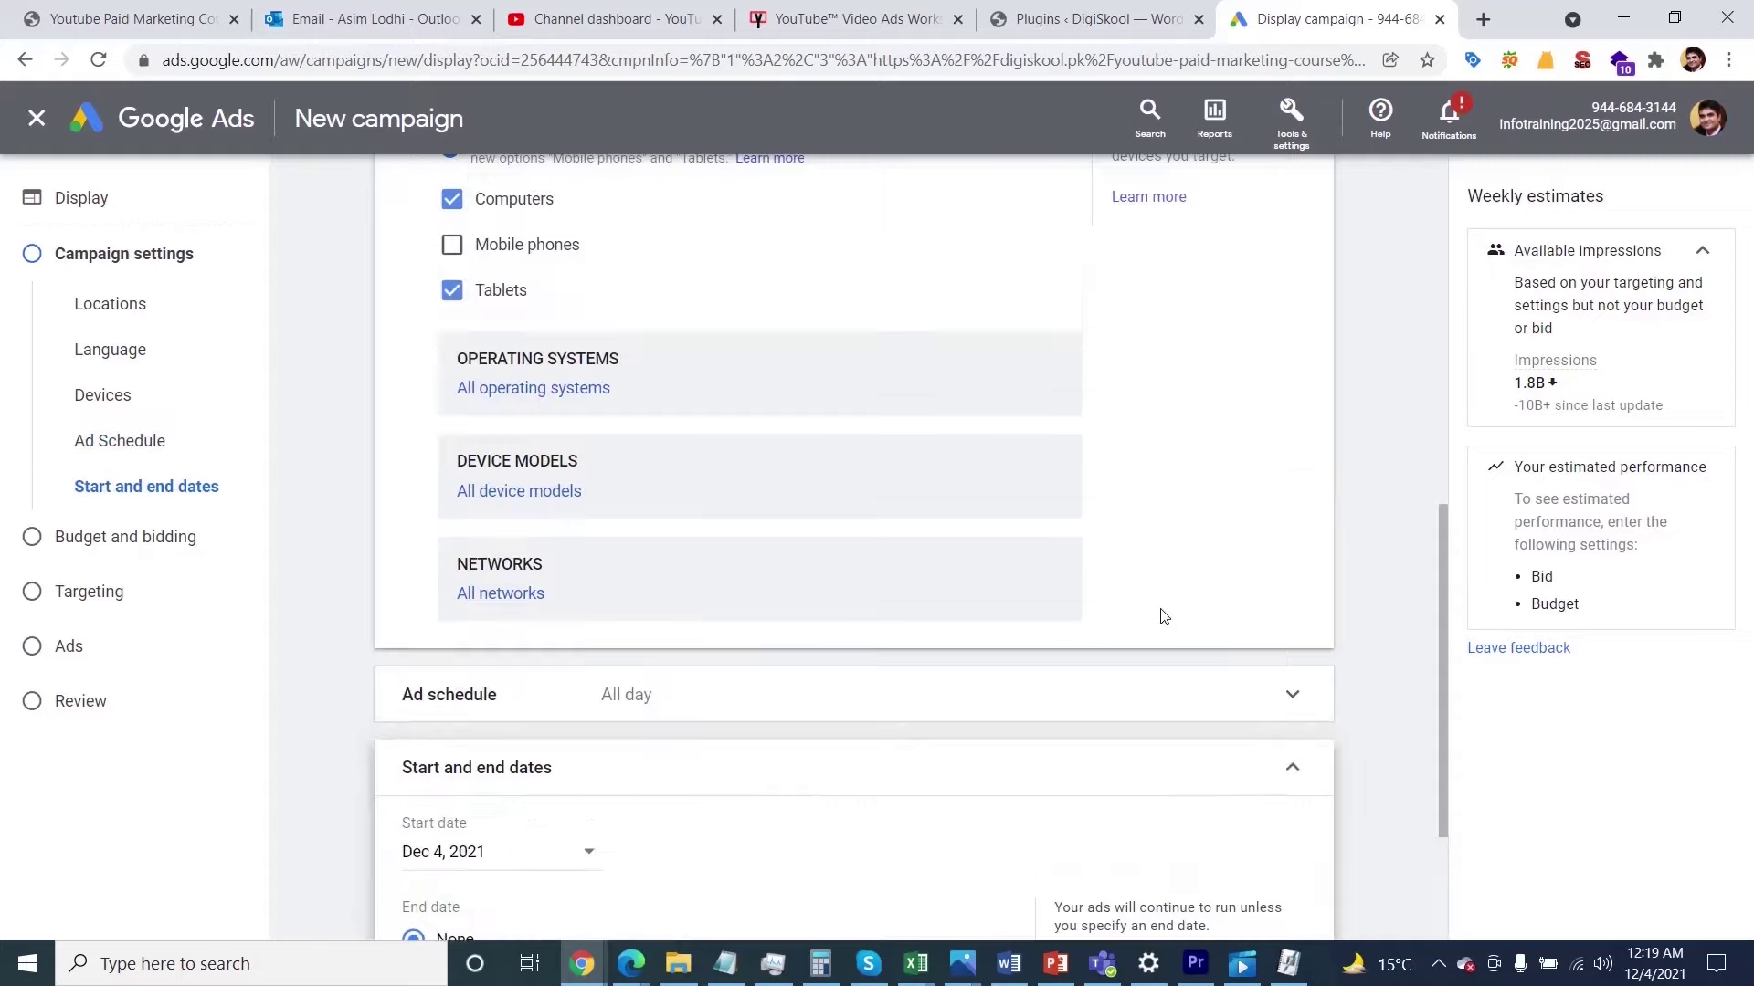
pyautogui.scroll(-3, 1163, 615)
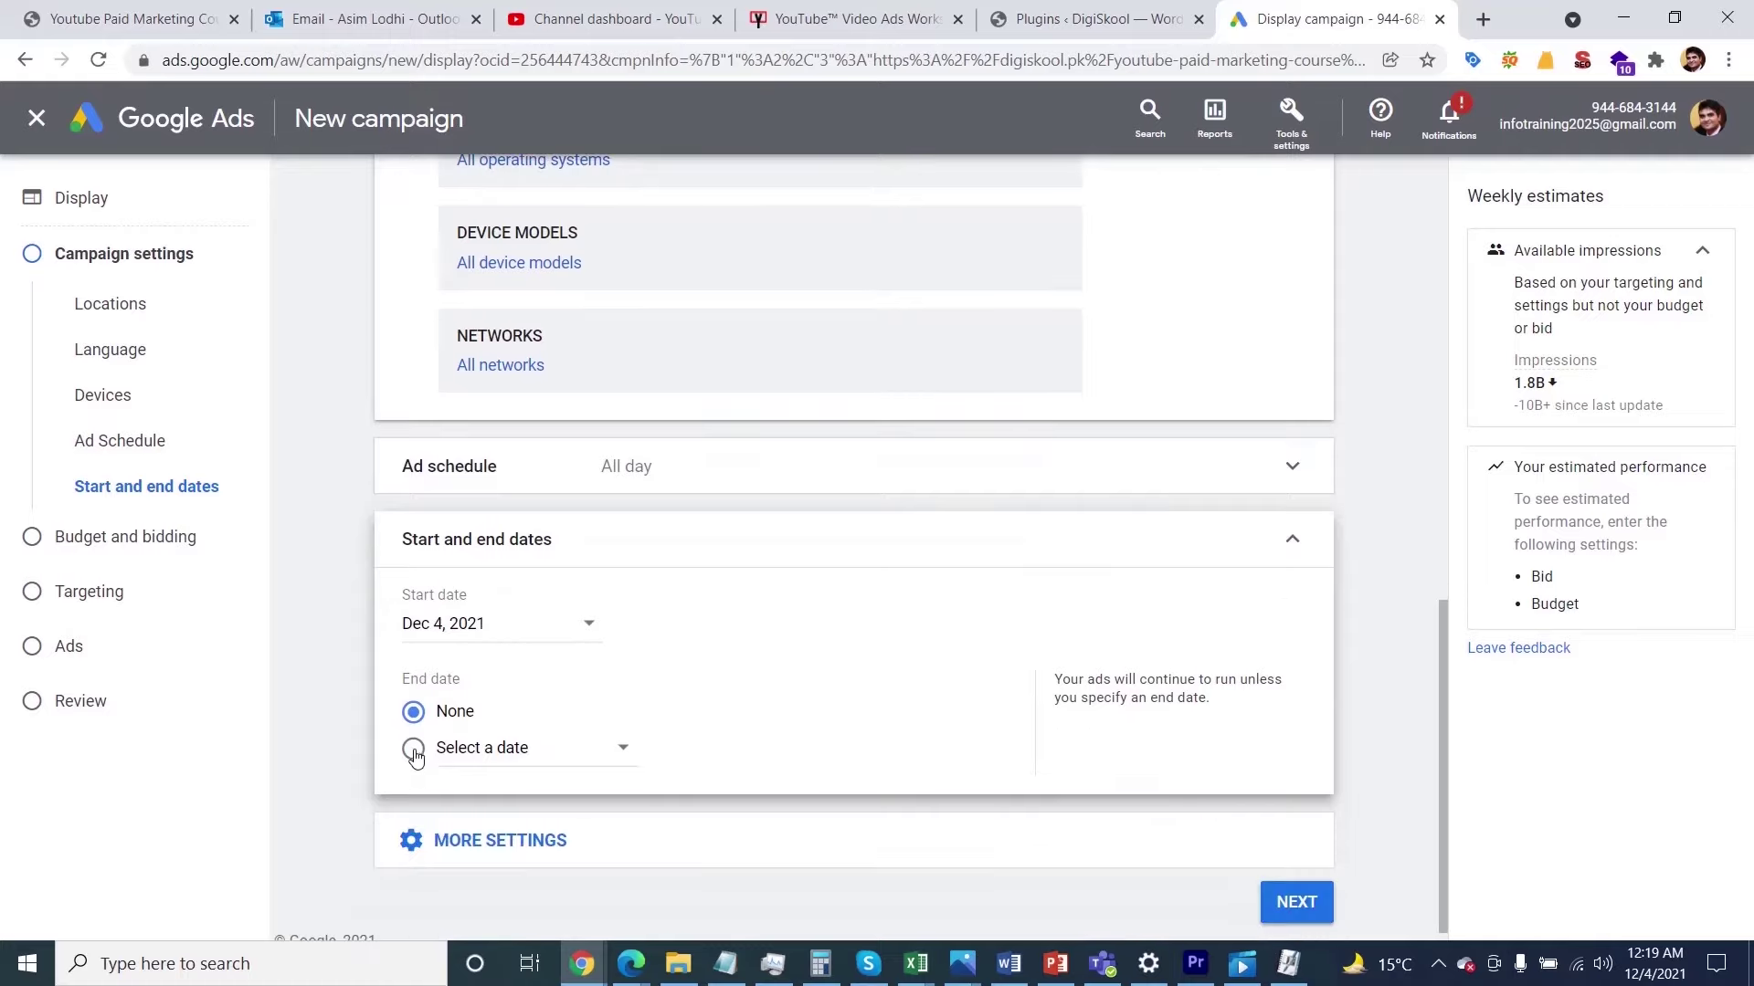
pyautogui.click(414, 750)
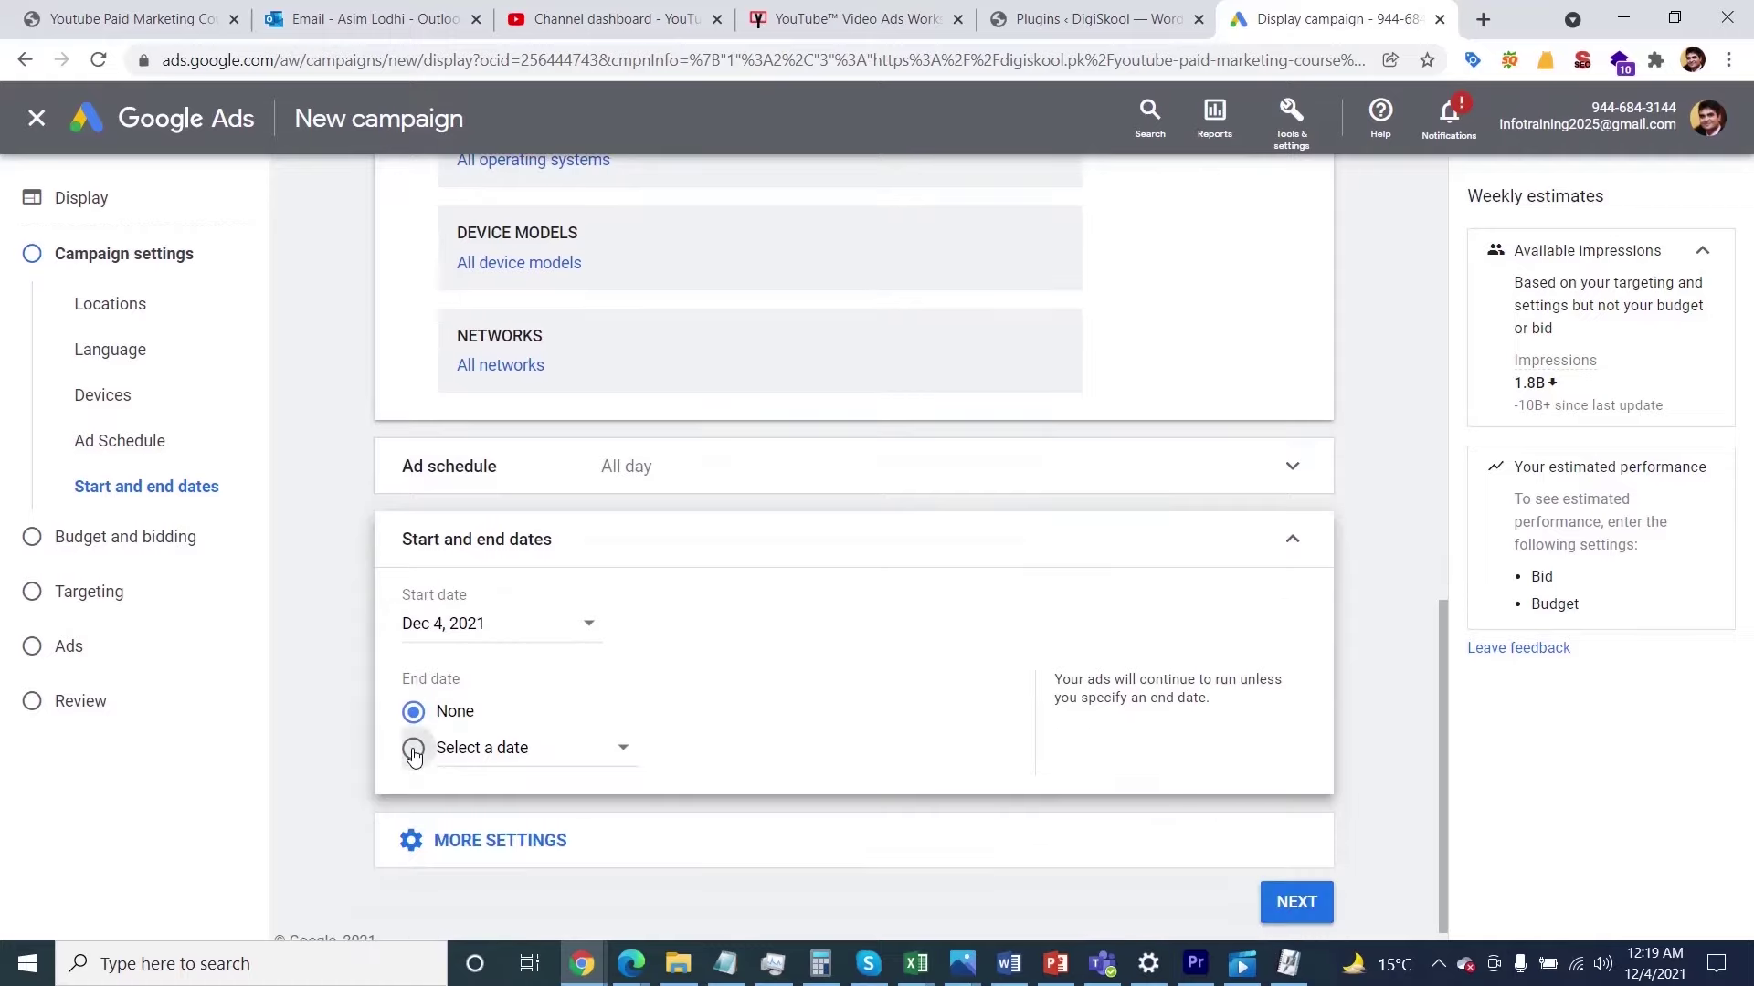
pyautogui.click(625, 749)
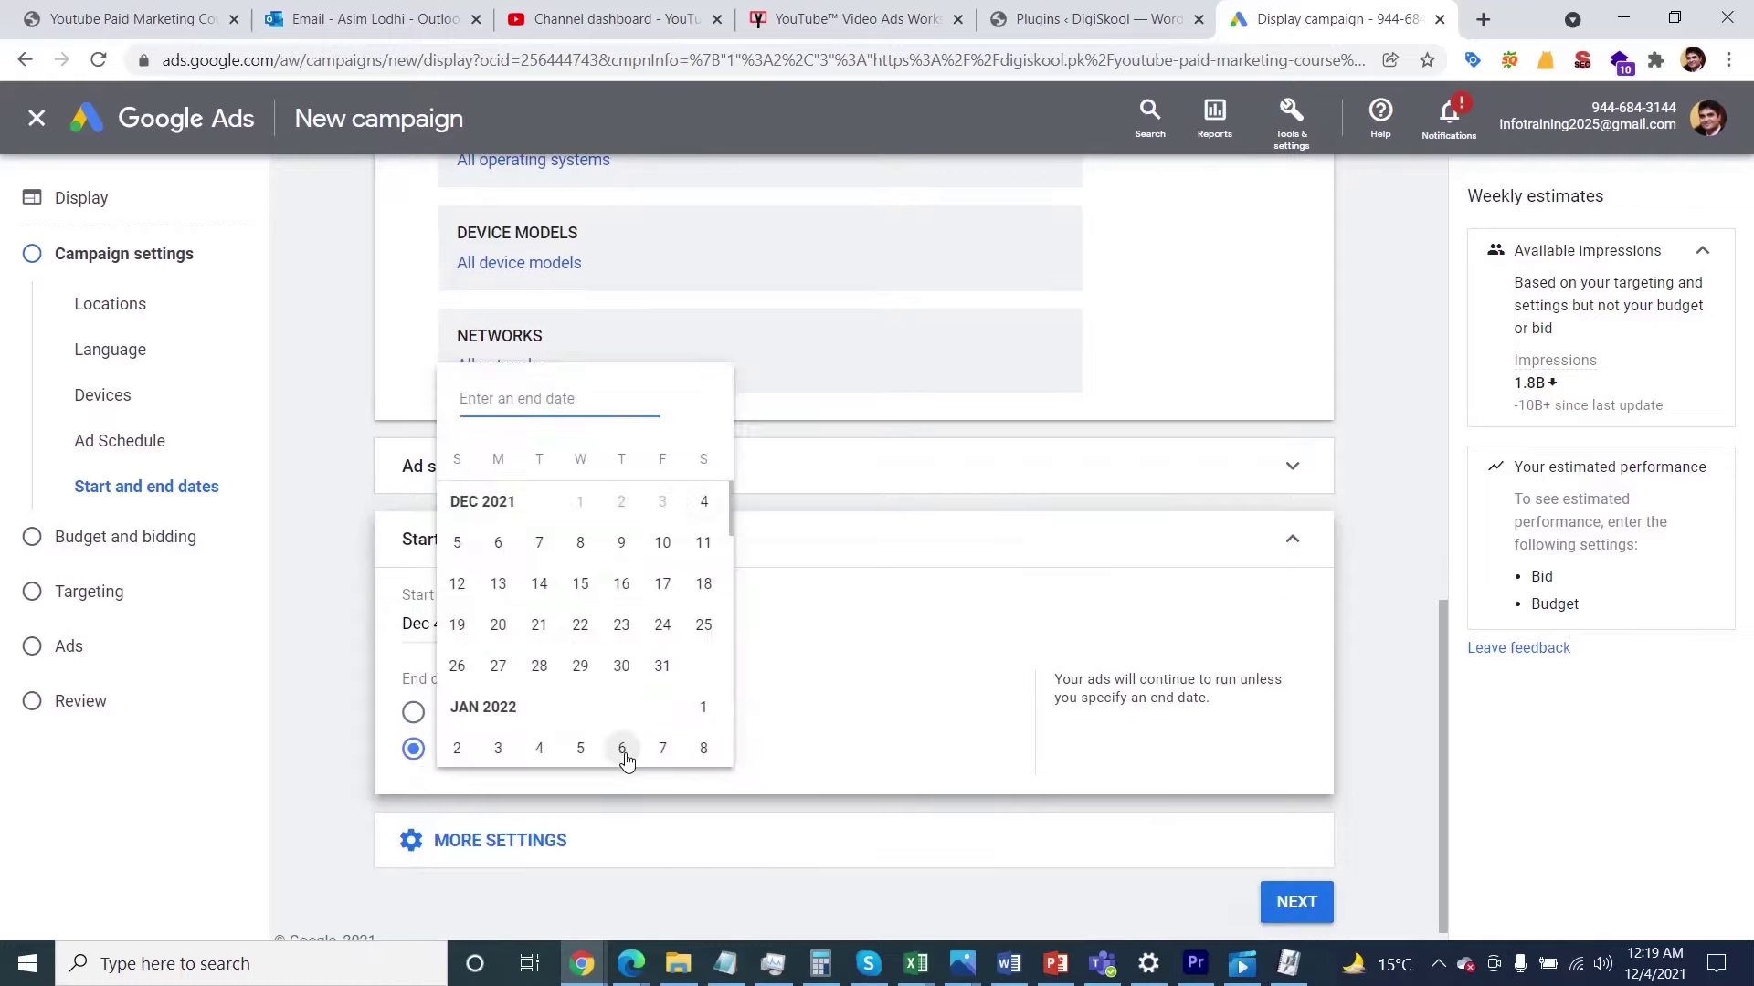
pyautogui.click(460, 544)
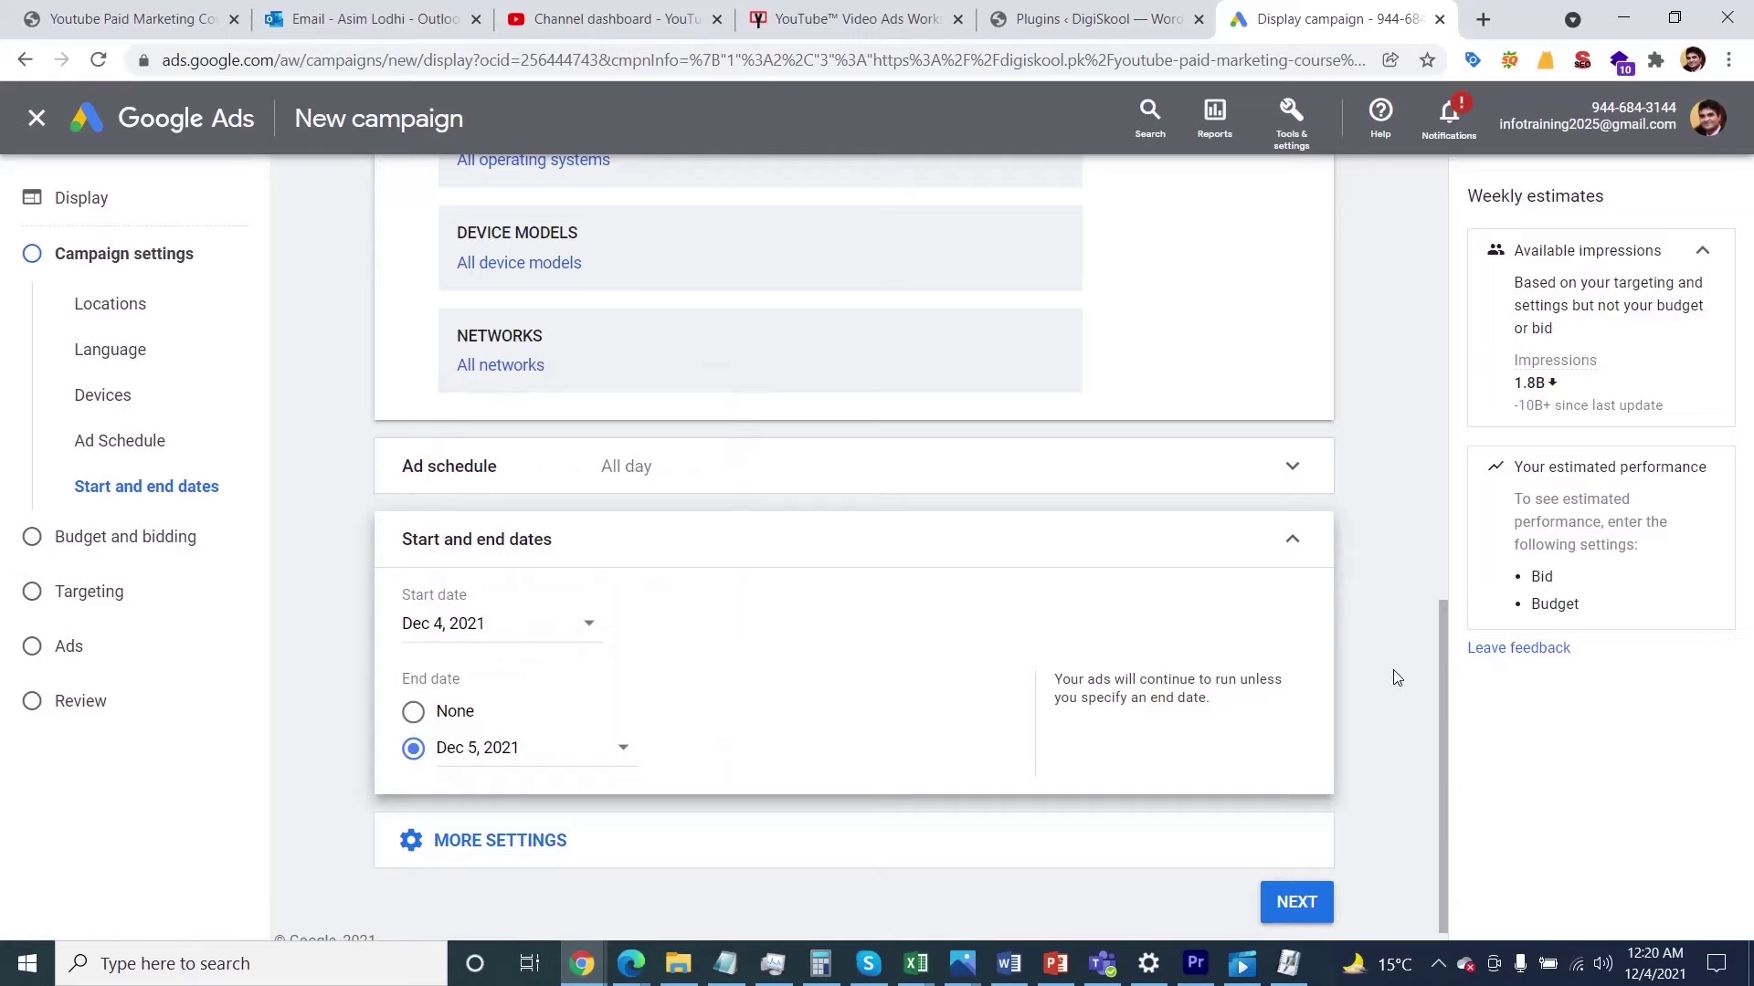
# Step: Expand the additional campaign settings below the dates again
pyautogui.click(501, 847)
pyautogui.scroll(-3, 849, 744)
pyautogui.scroll(-1, 849, 744)
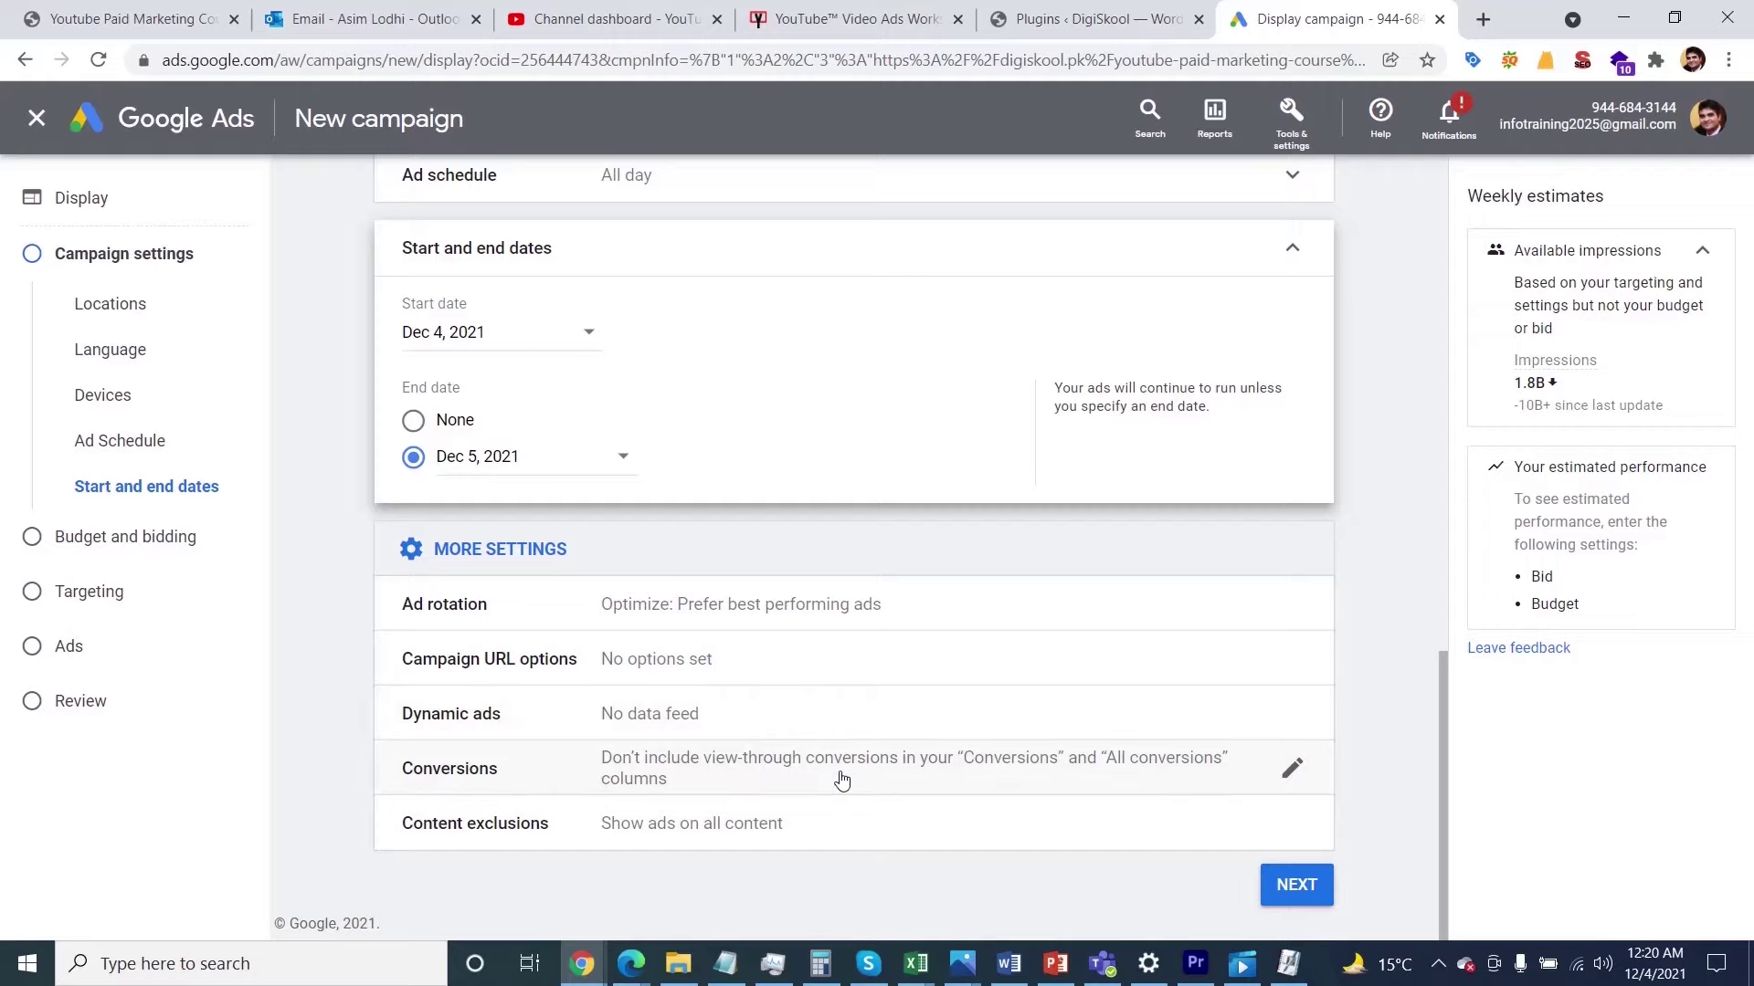
# Step: On the Budget and bidding step, set the average daily budget to PKR 250
pyautogui.click(1304, 900)
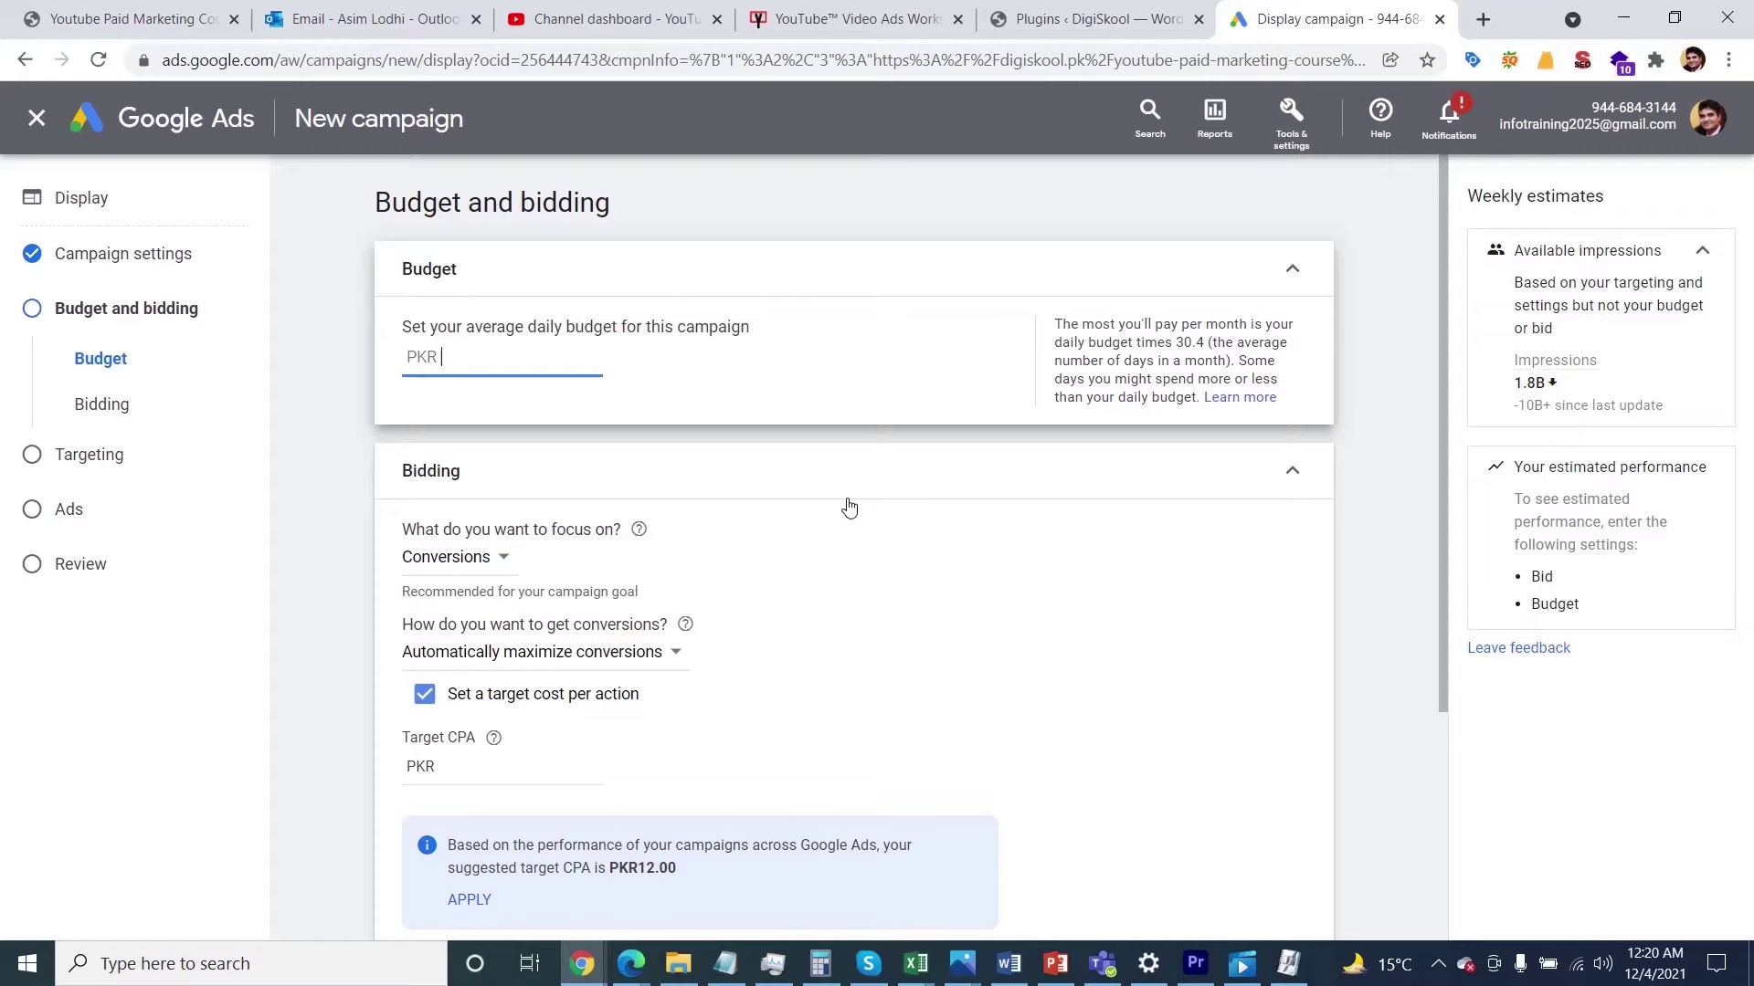
pyautogui.write('250')
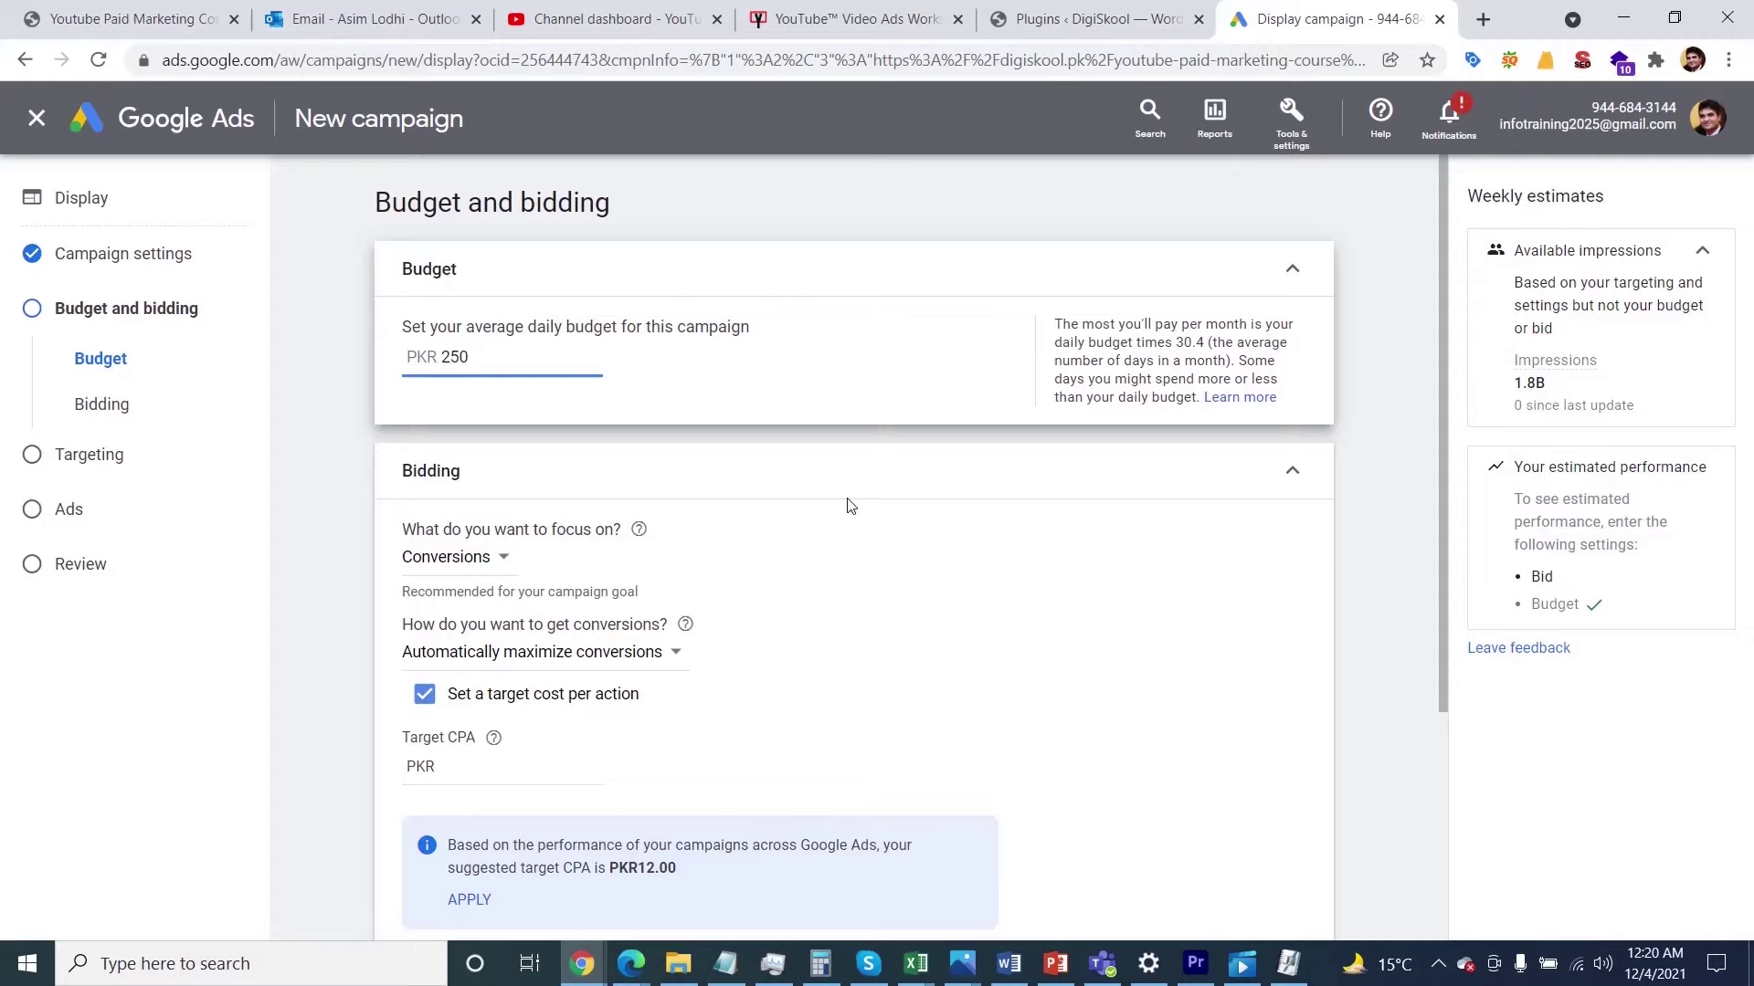
pyautogui.press('BackSpace')
pyautogui.press('BackSpace')
pyautogui.press('BackSpace')
pyautogui.write('250')
pyautogui.click(1452, 505)
pyautogui.moveTo(1452, 505); pyautogui.dragTo(1454, 548)
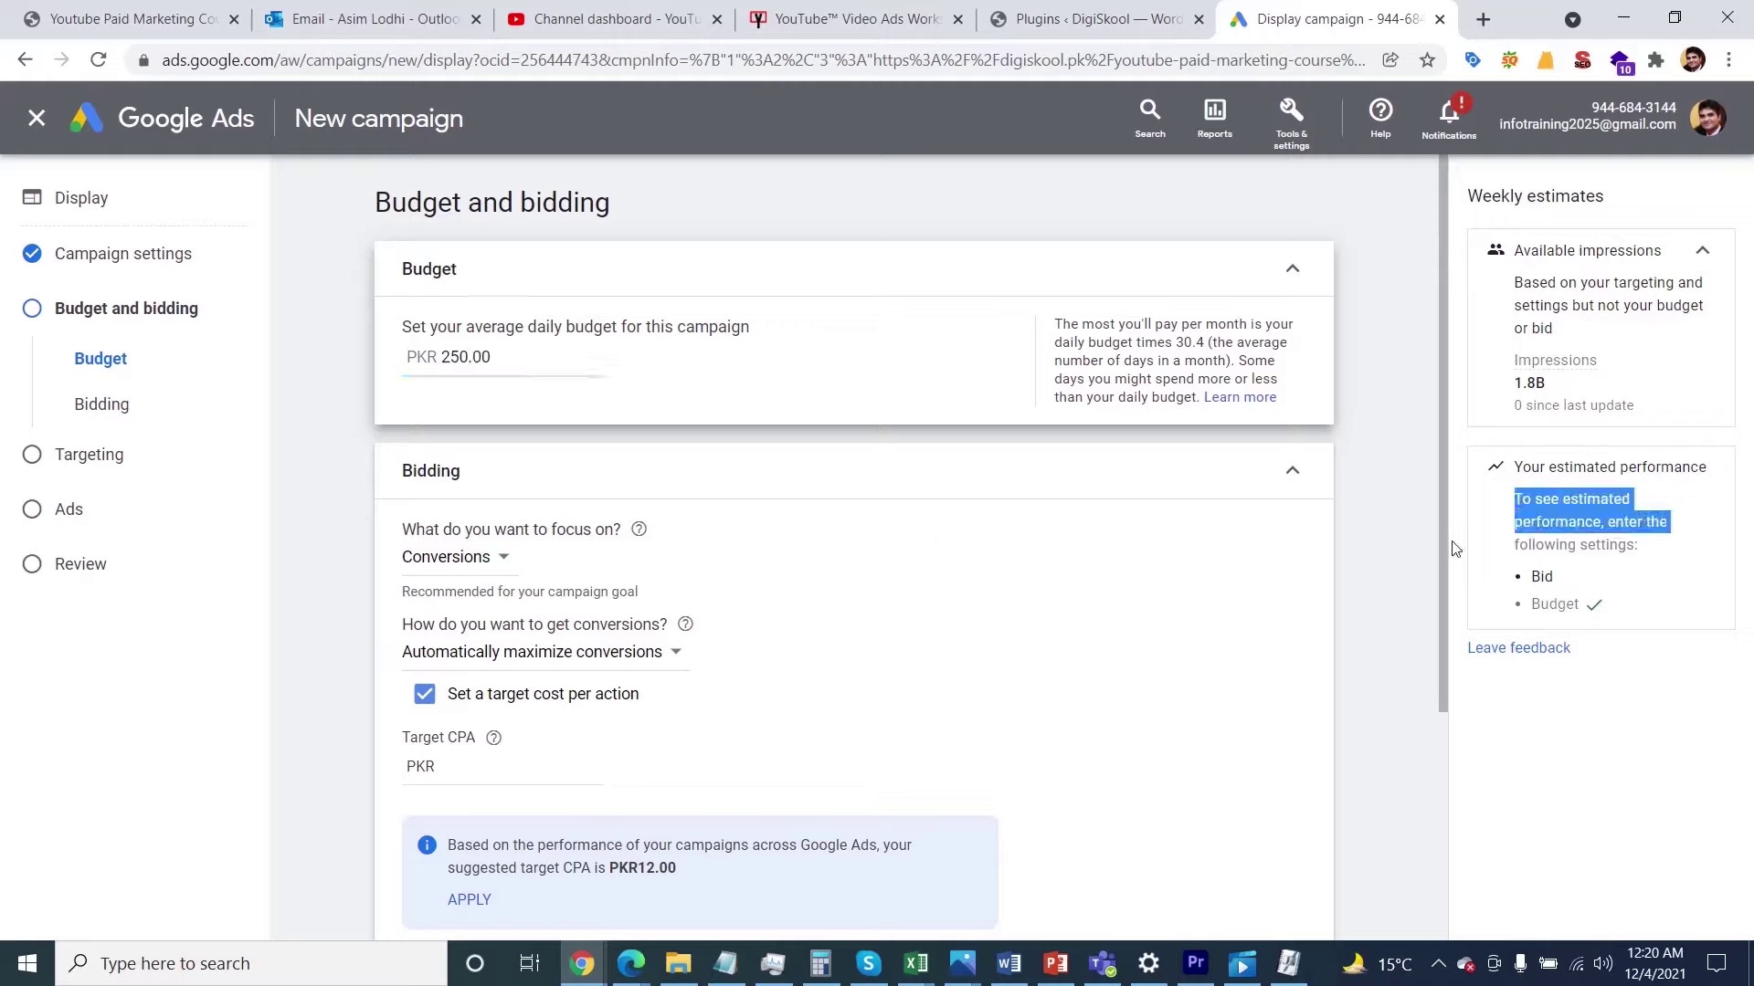
pyautogui.click(1095, 610)
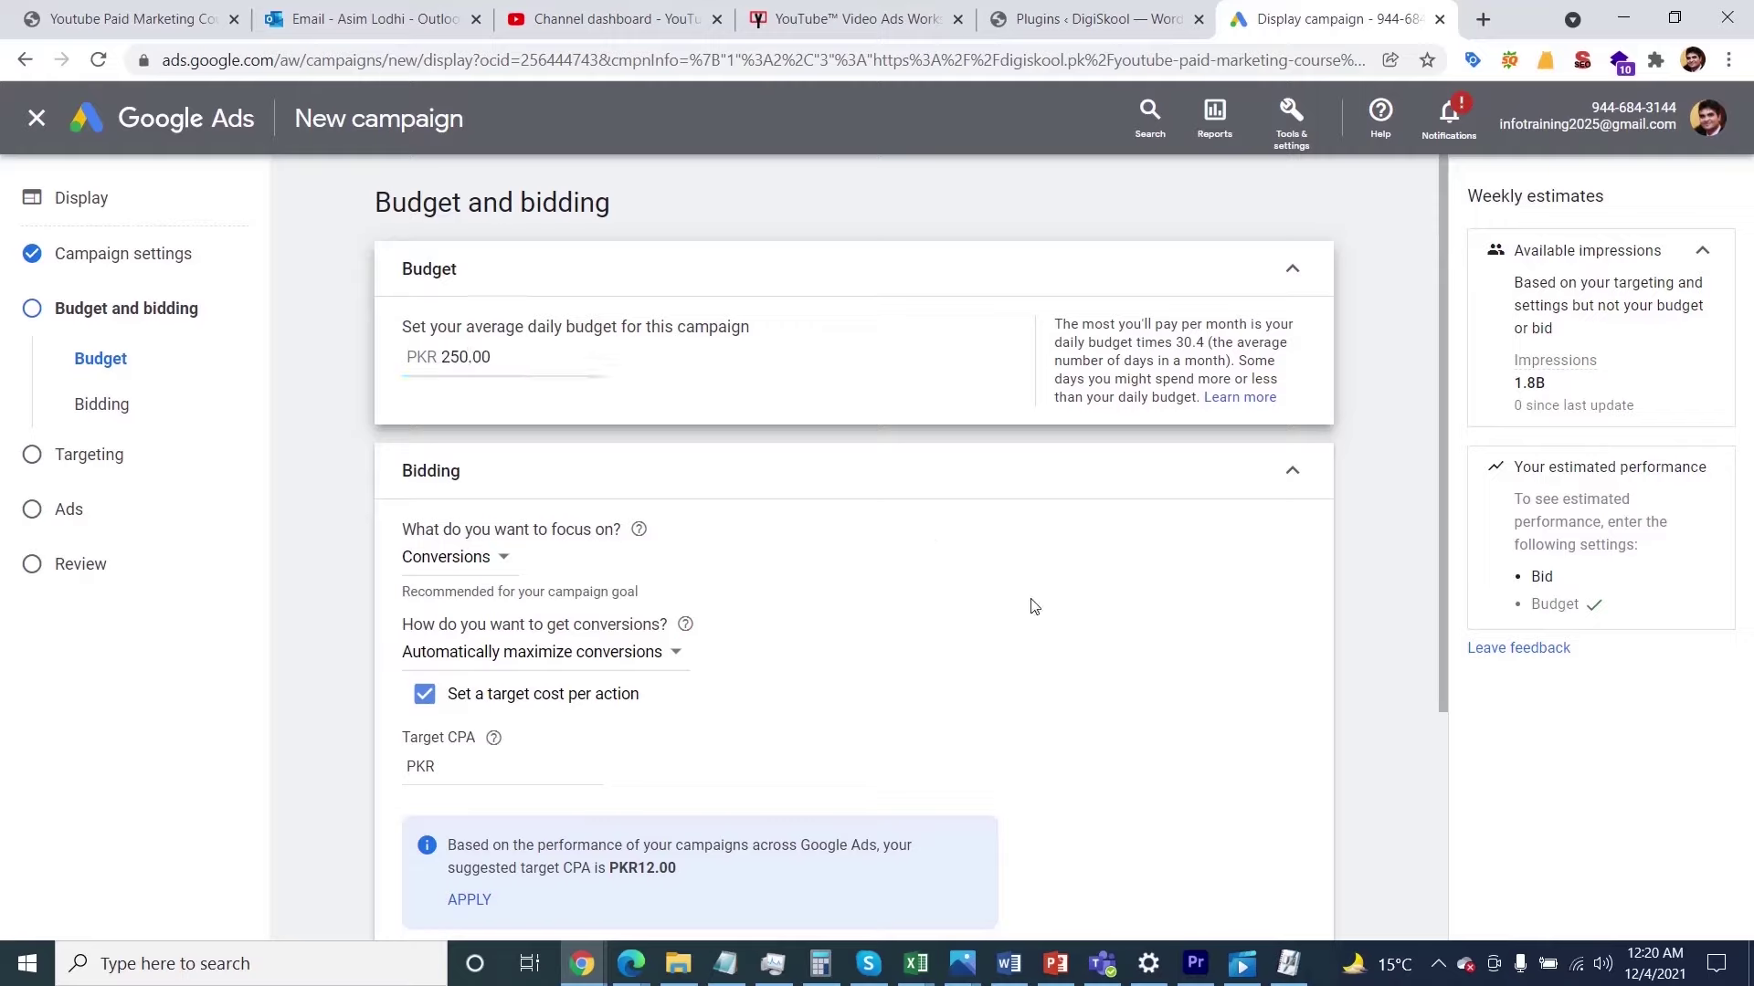
pyautogui.click(501, 566)
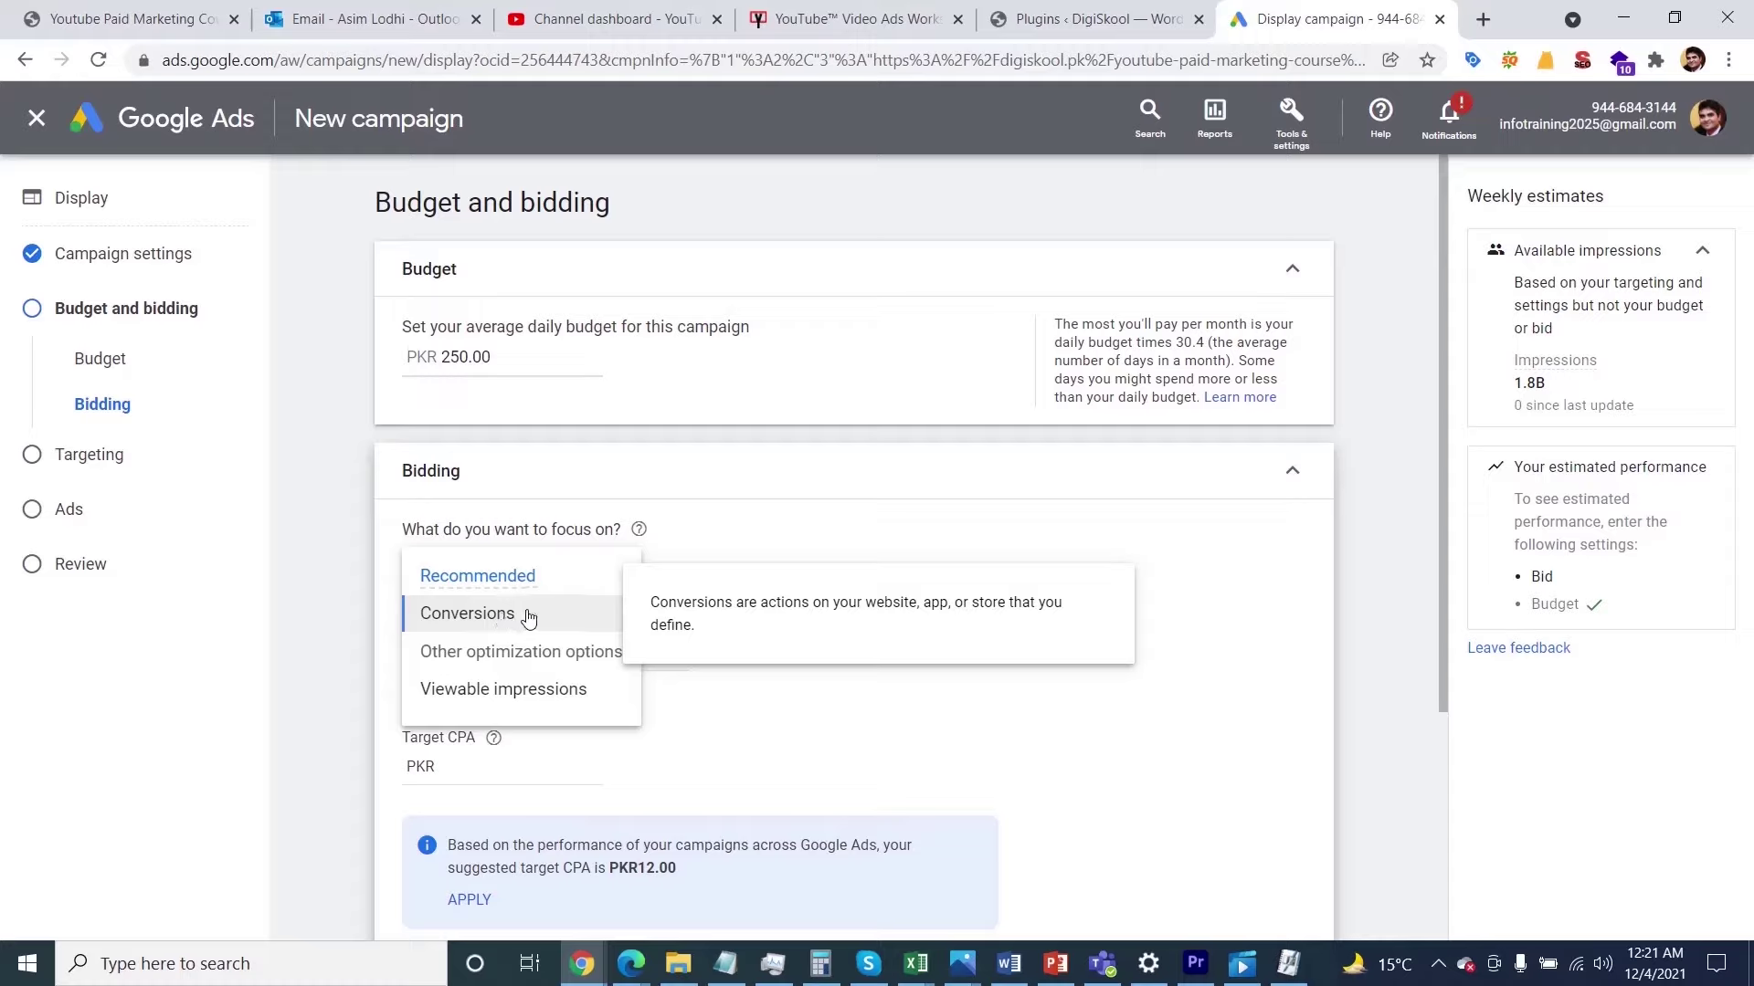
pyautogui.click(528, 618)
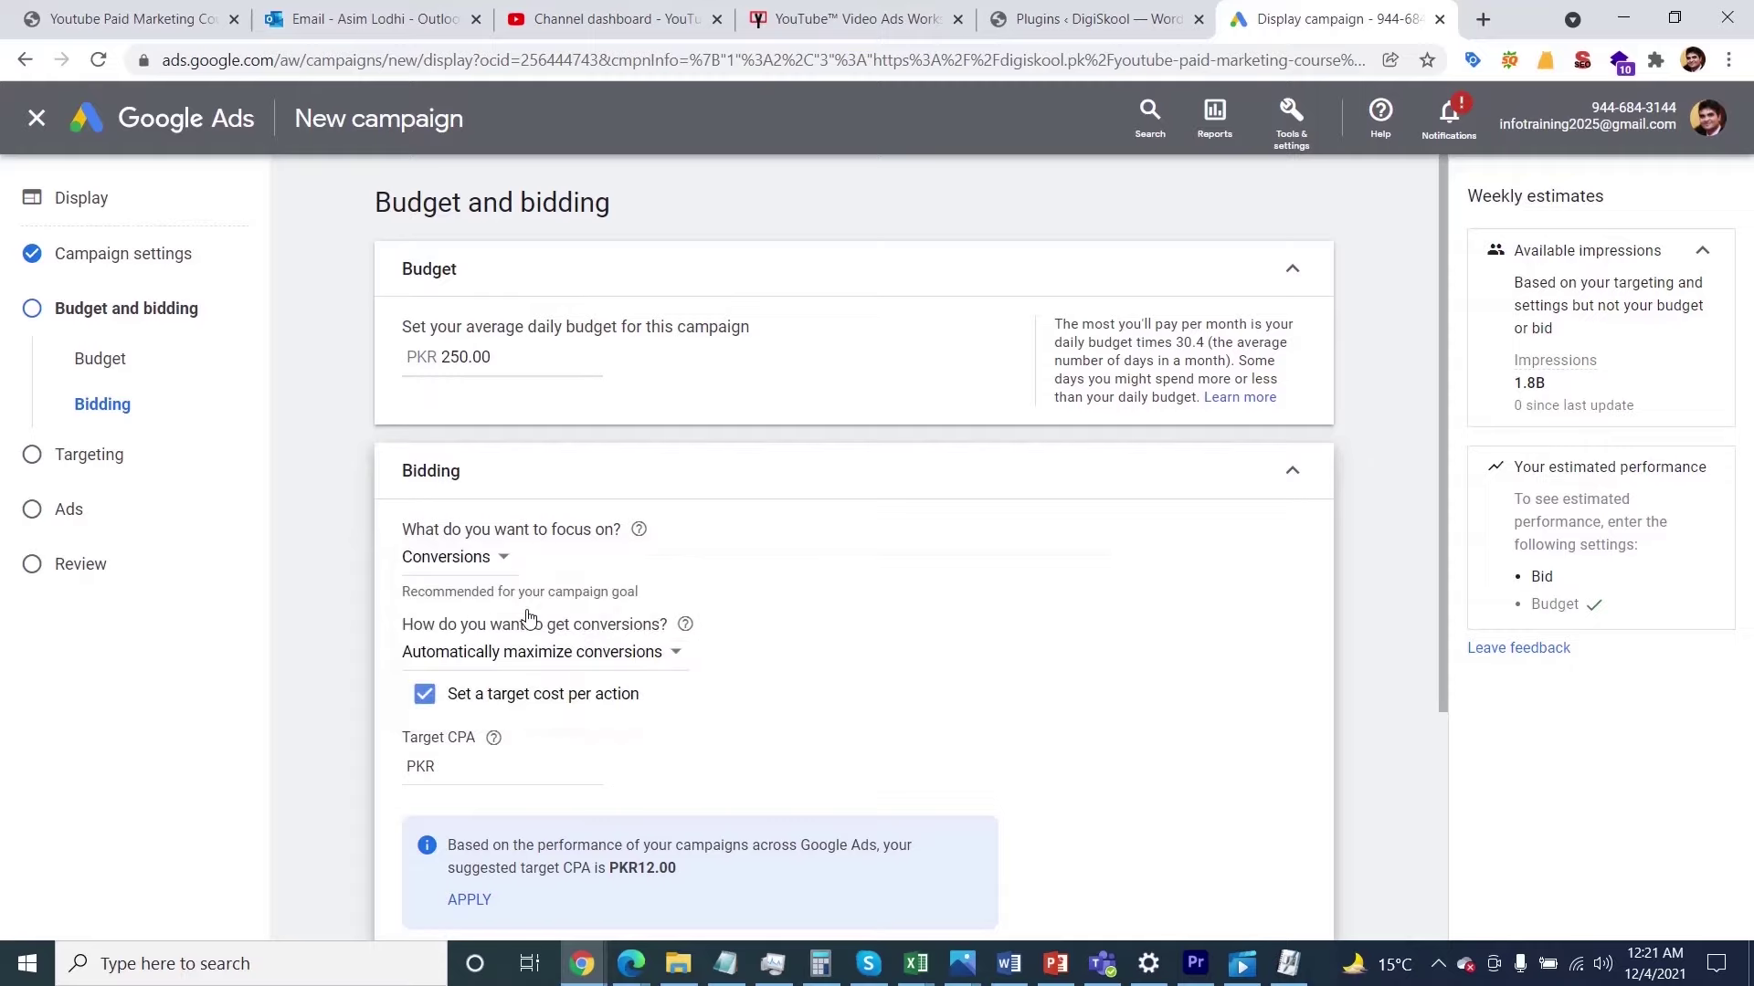
pyautogui.click(670, 658)
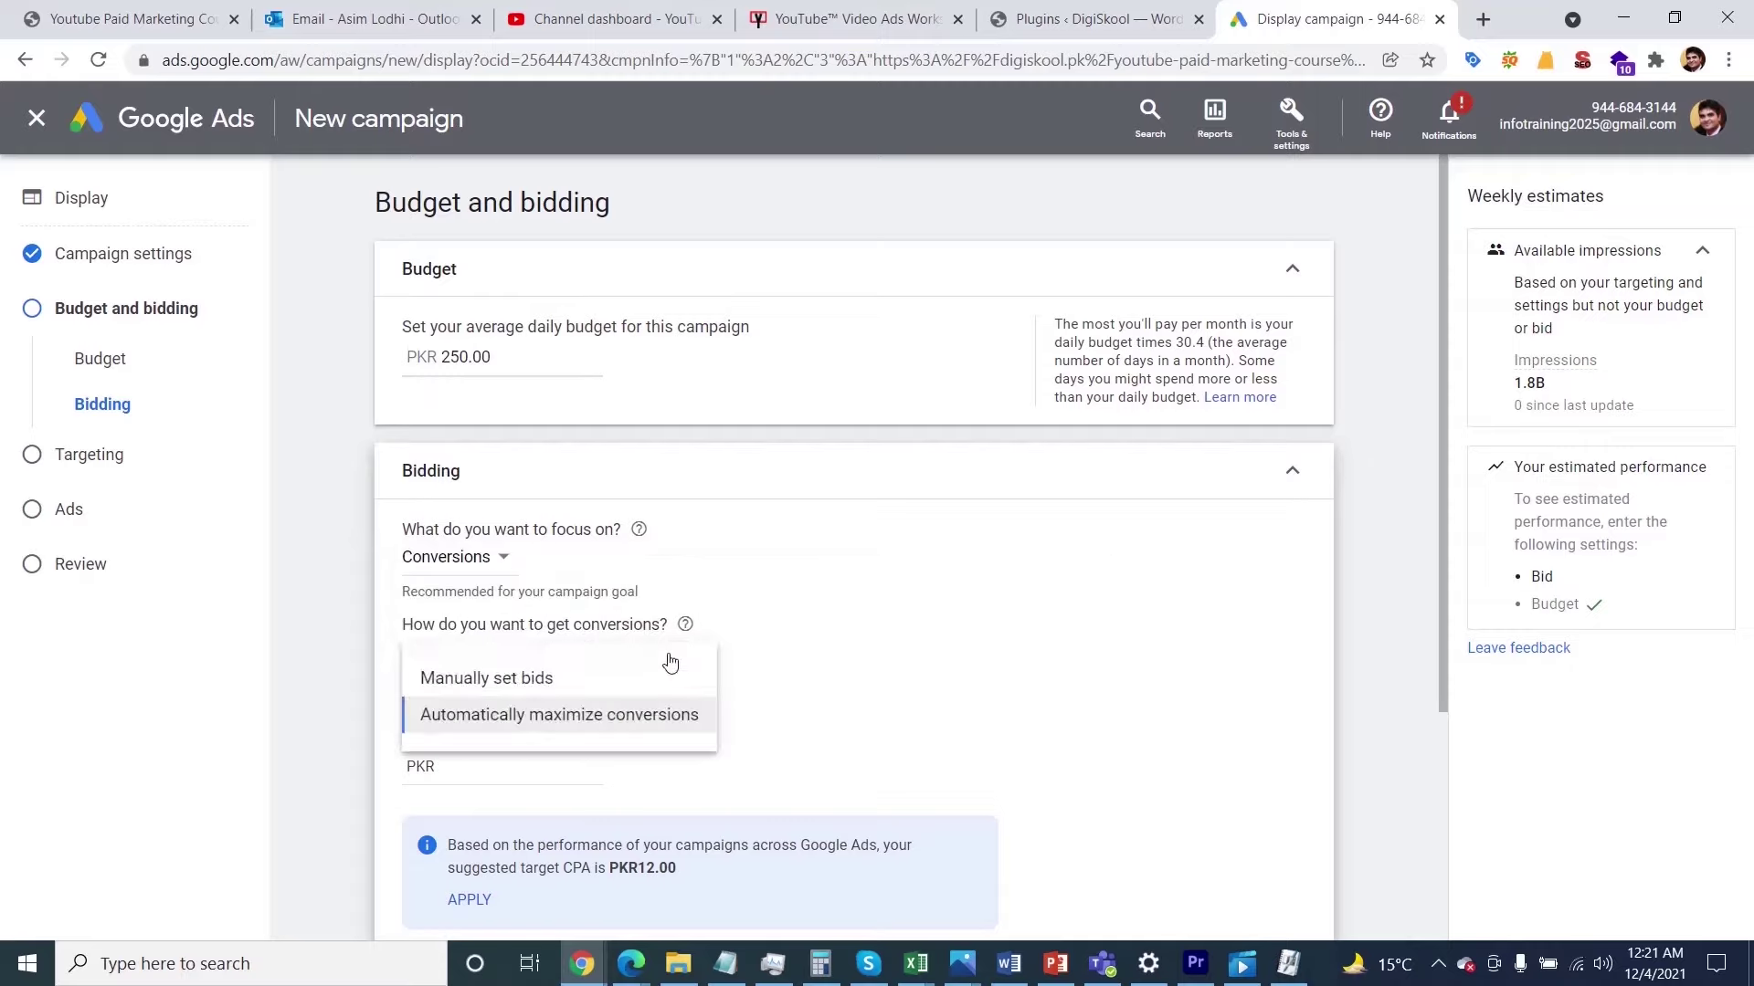
pyautogui.moveTo(664, 694)
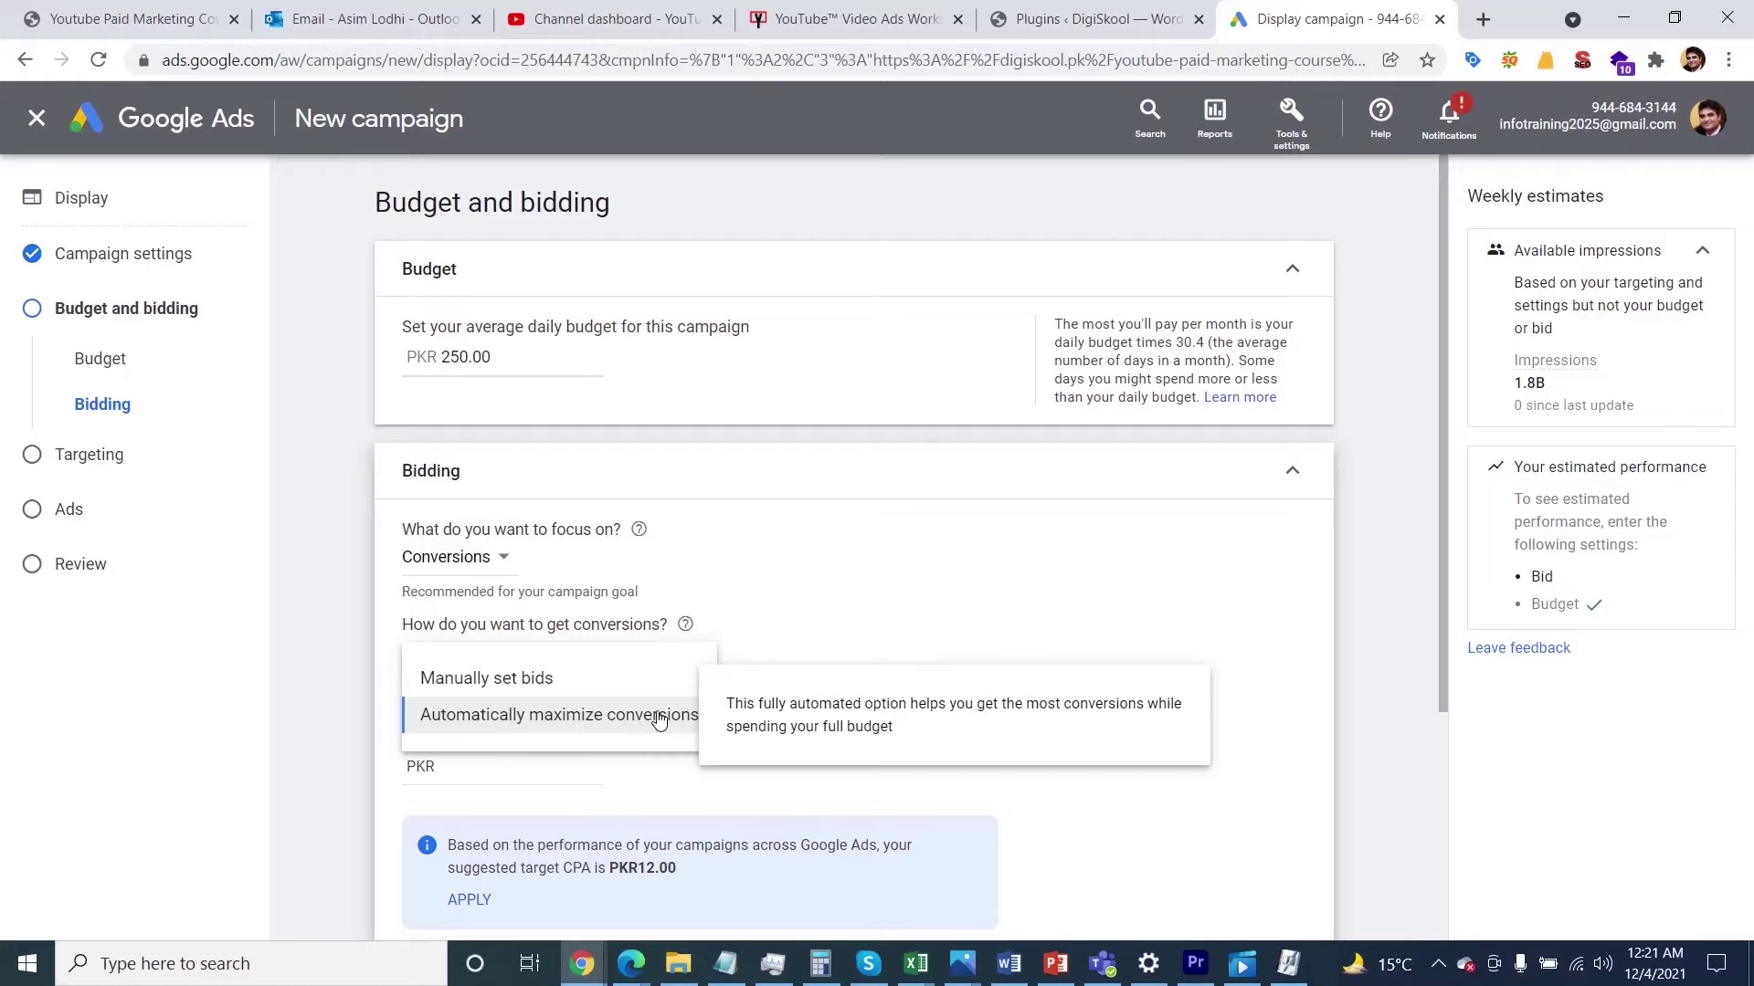
pyautogui.click(618, 722)
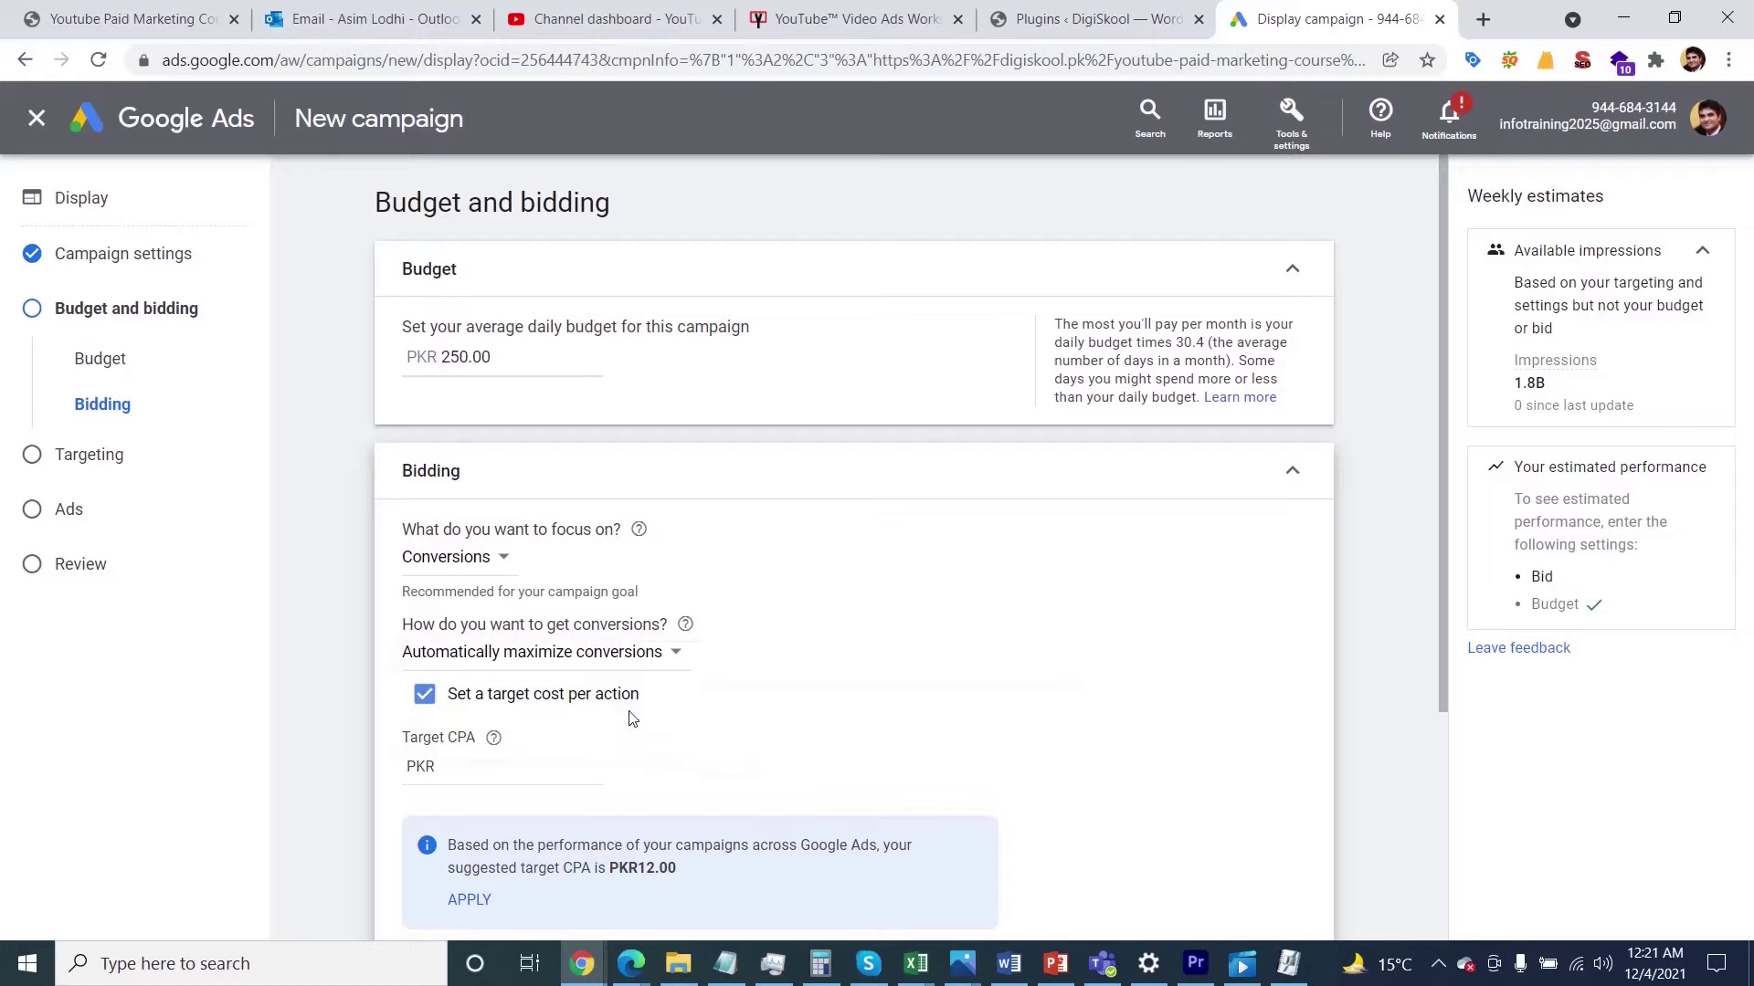
pyautogui.scroll(-1, 1036, 649)
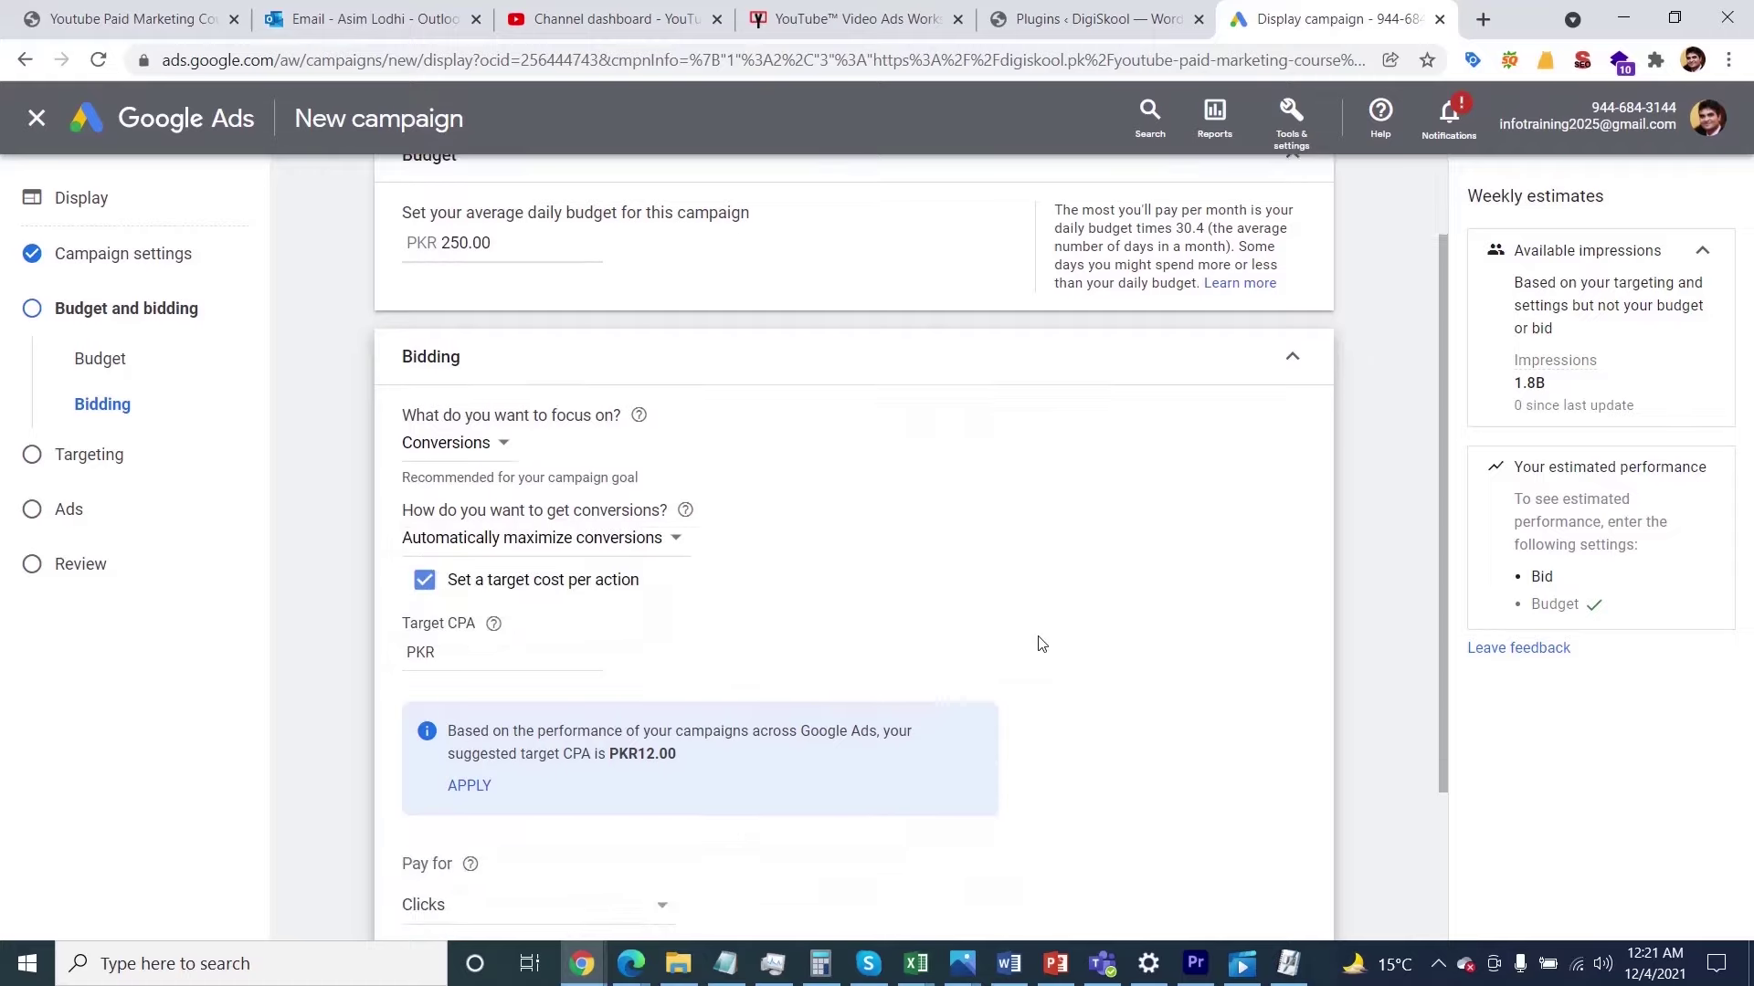
# Step: Turn off the target cost per action so bidding is plain Maximize conversions
pyautogui.click(425, 582)
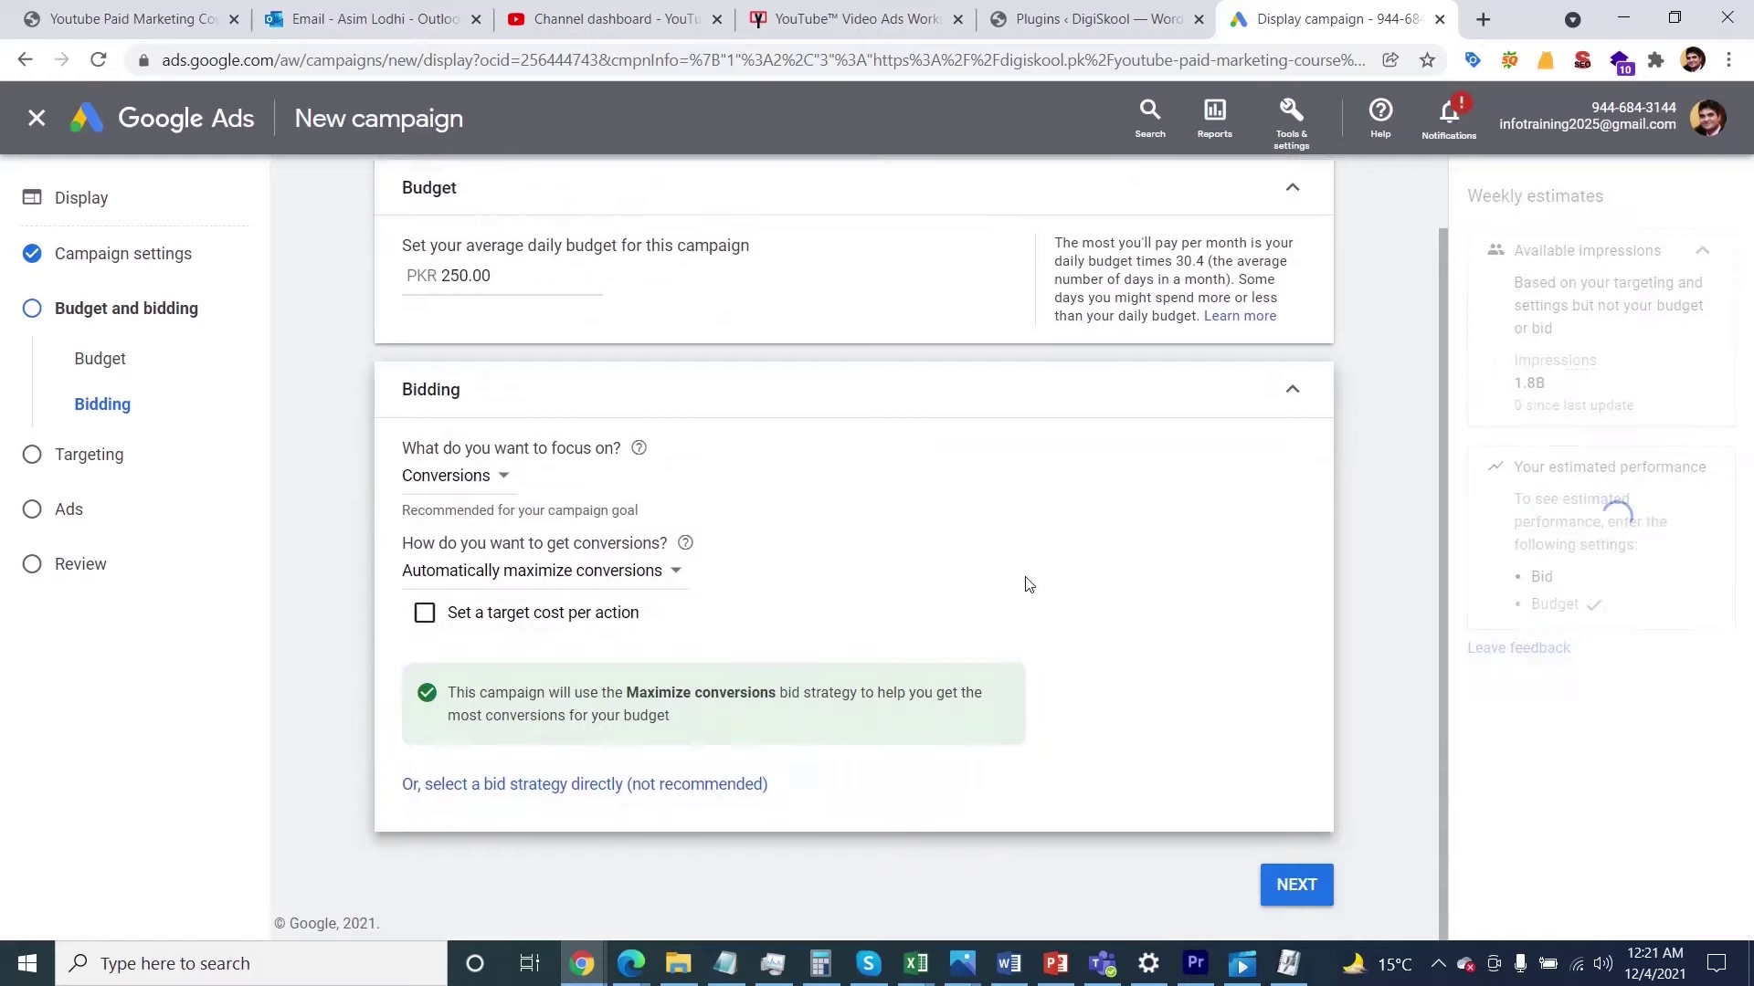